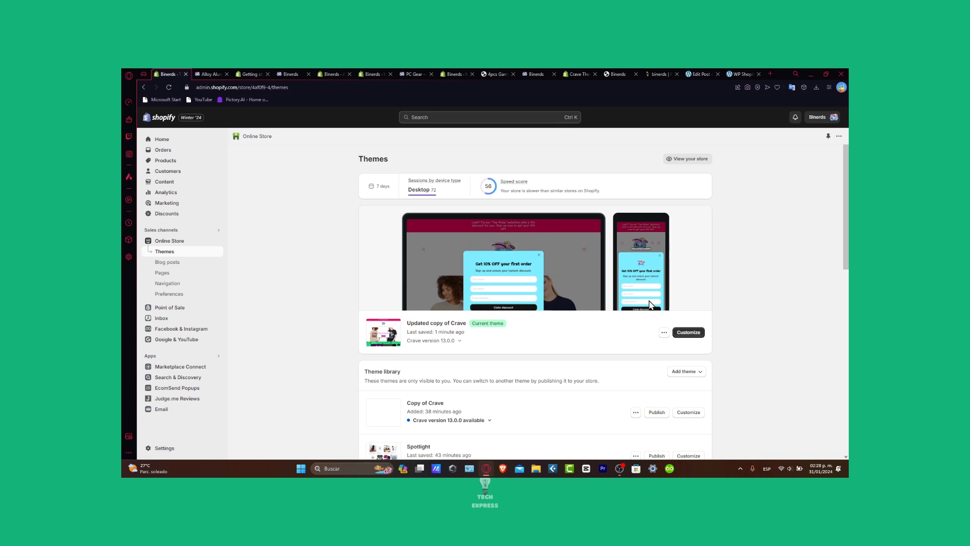
Look over the headphone product page and the store's home page.
scroll(702, 343, down, 6)
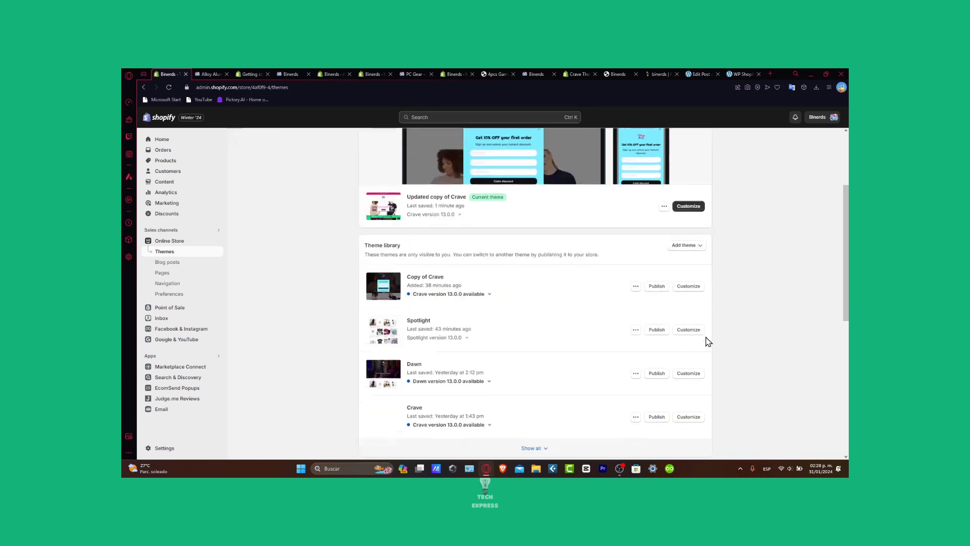
scroll(697, 331, up, 6)
key(ctrl+Tab)
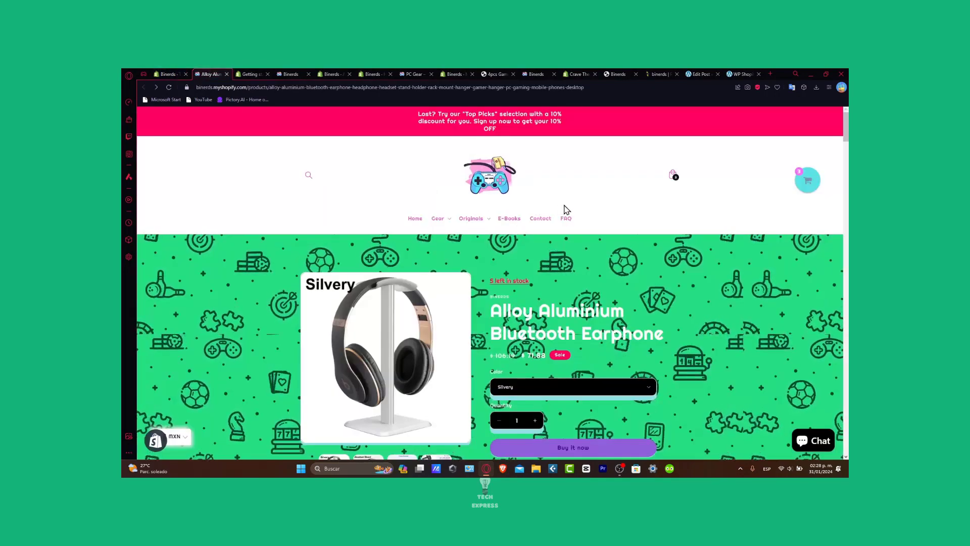
scroll(747, 265, down, 1)
scroll(796, 265, down, 2)
scroll(783, 283, up, 3)
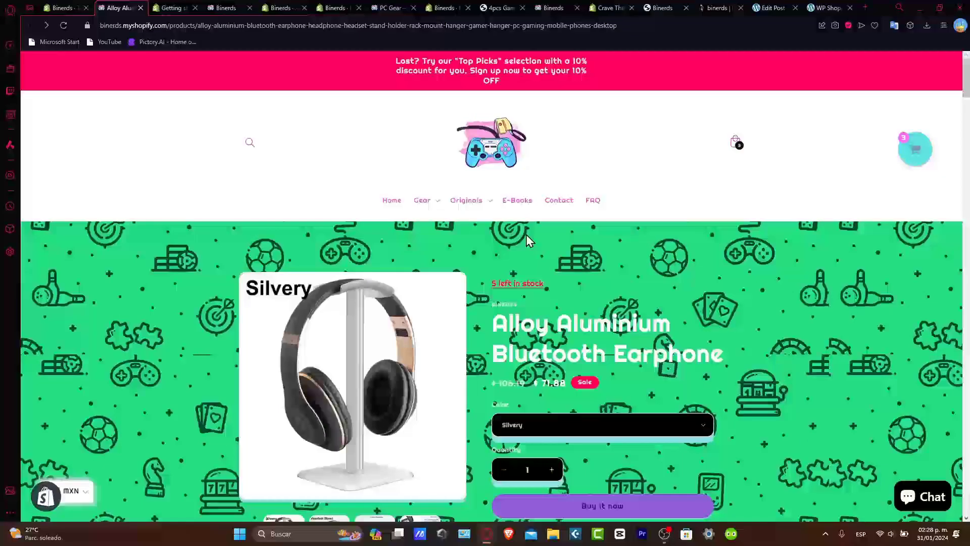
click(402, 191)
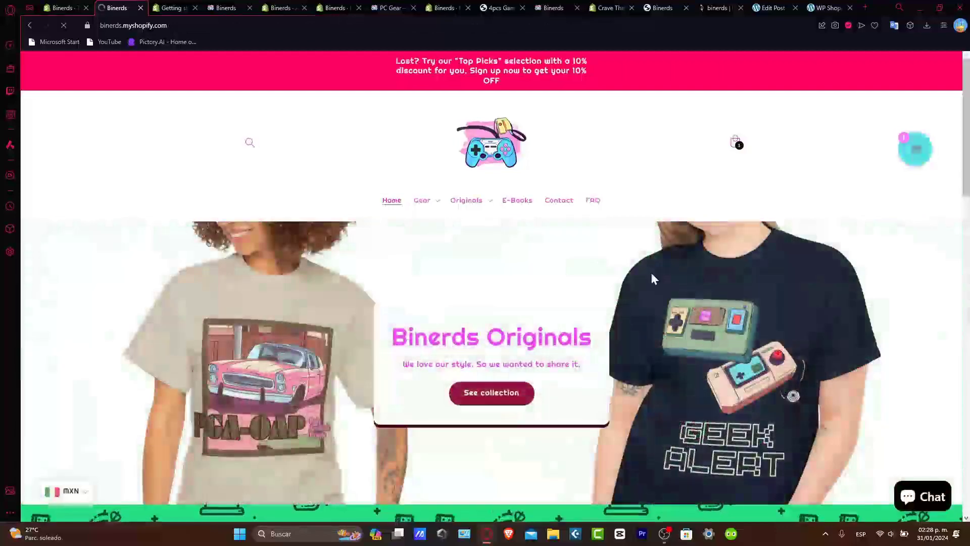
scroll(650, 271, down, 5)
scroll(707, 268, up, 5)
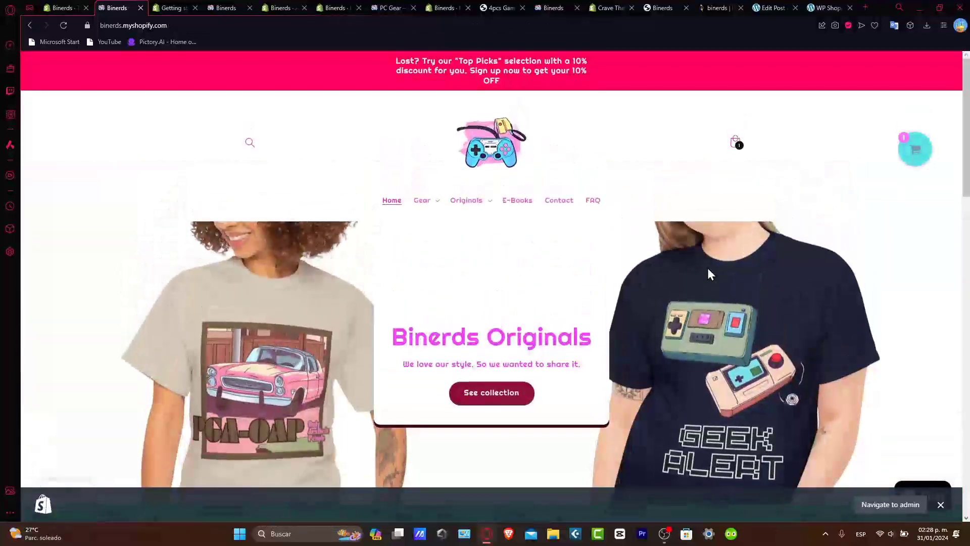
scroll(707, 268, down, 5)
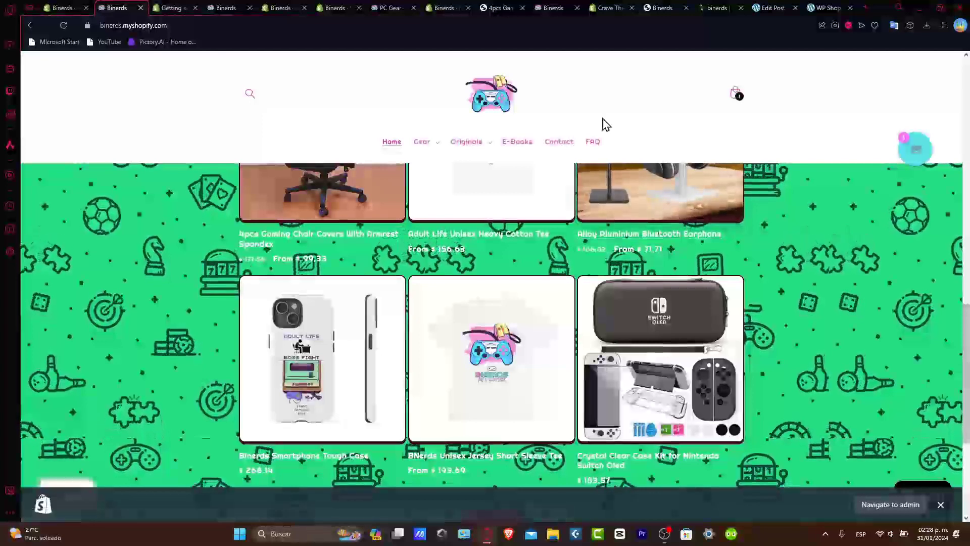
Launch the Linkpop app from the admin's Apps search and sign in with the store account.
click(65, 8)
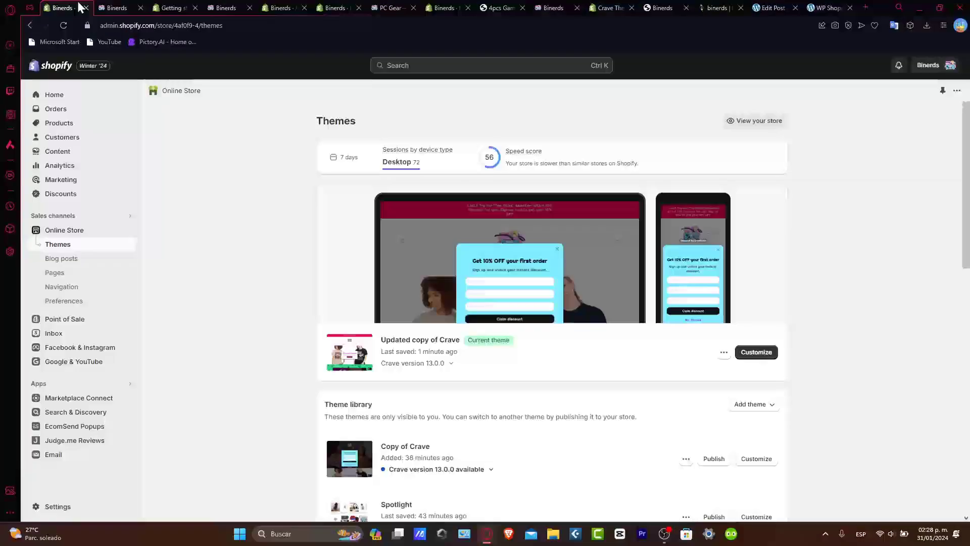
click(57, 385)
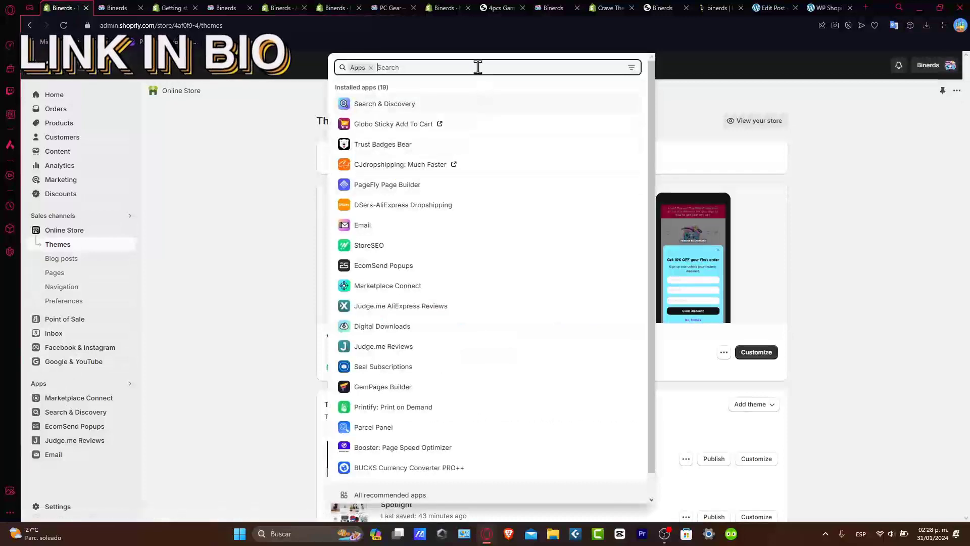
text(linkpop)
key(Return)
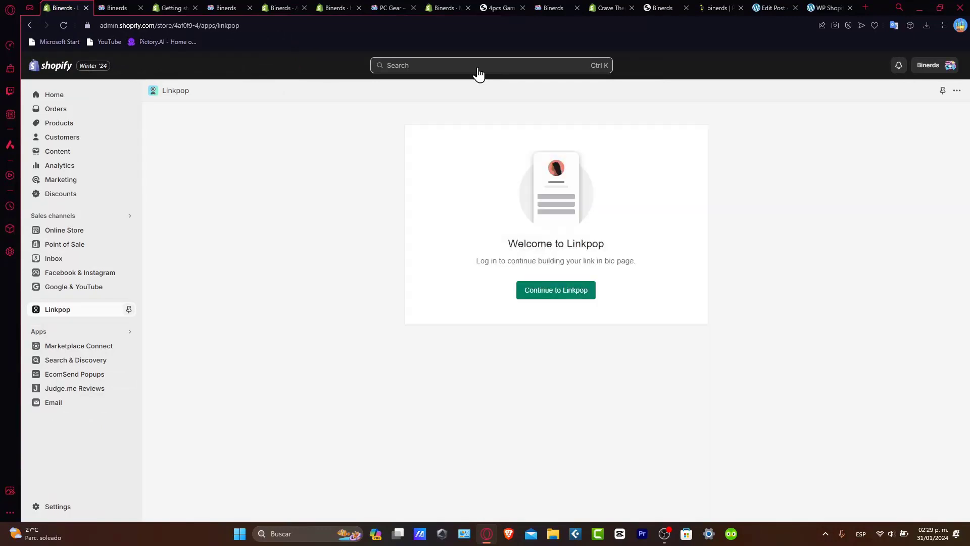
click(553, 298)
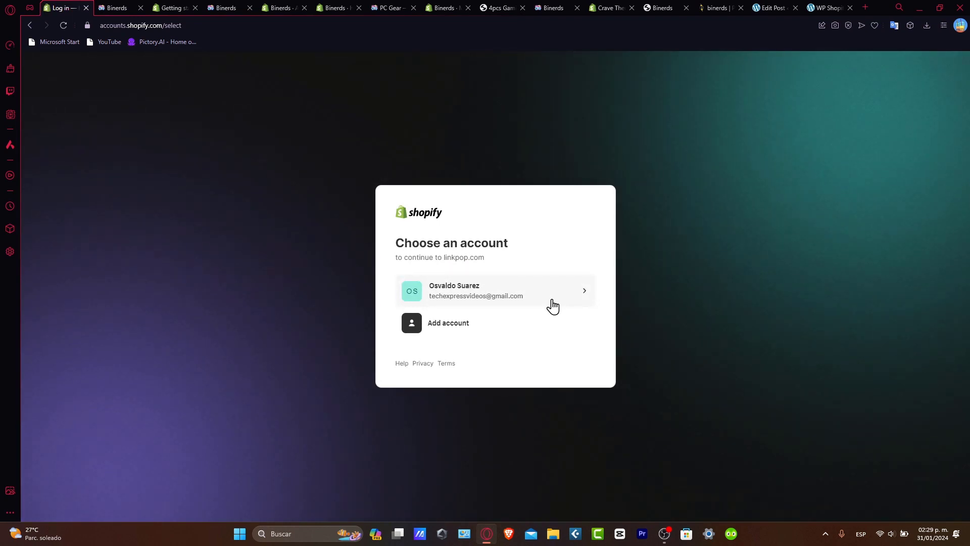
click(552, 306)
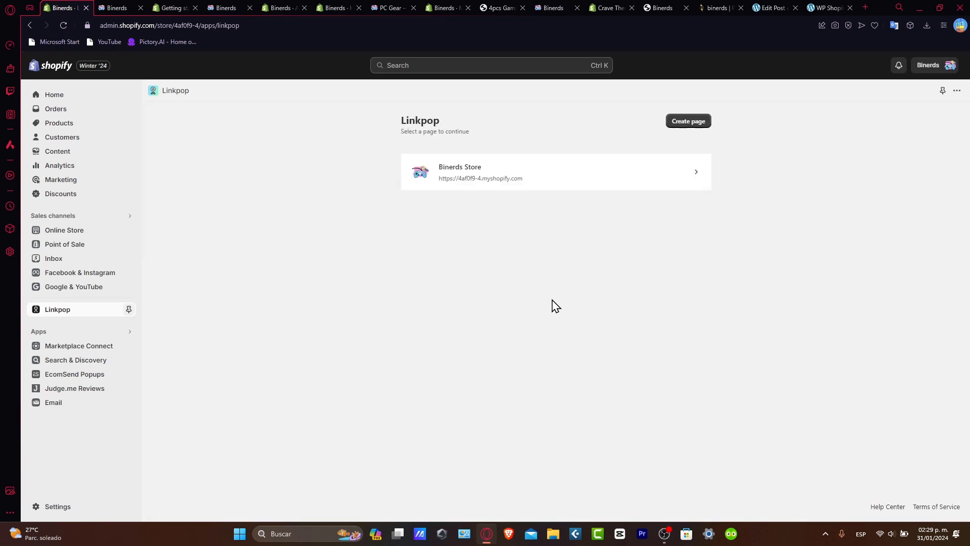
Start a new Linkpop page and close the Getting started docs and other unneeded tabs.
click(691, 124)
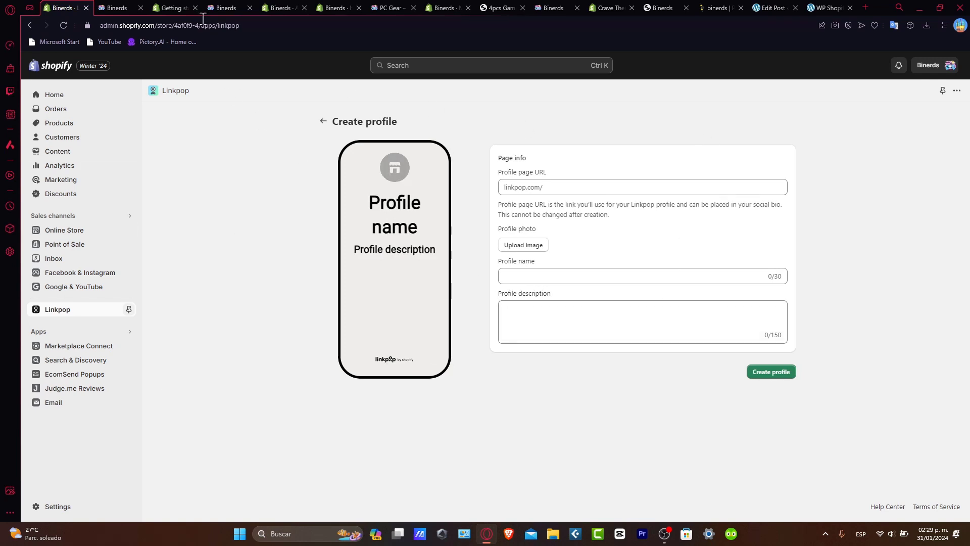
click(164, 7)
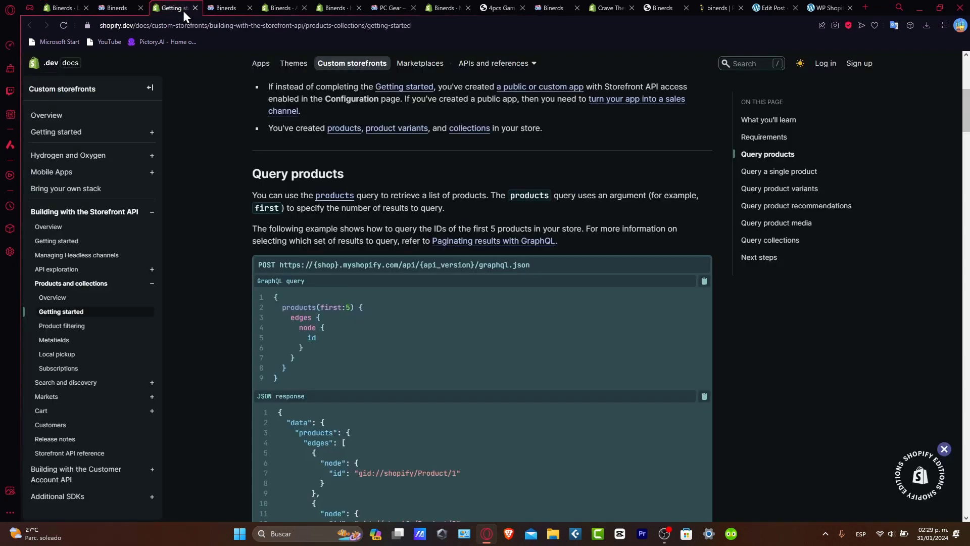
click(196, 11)
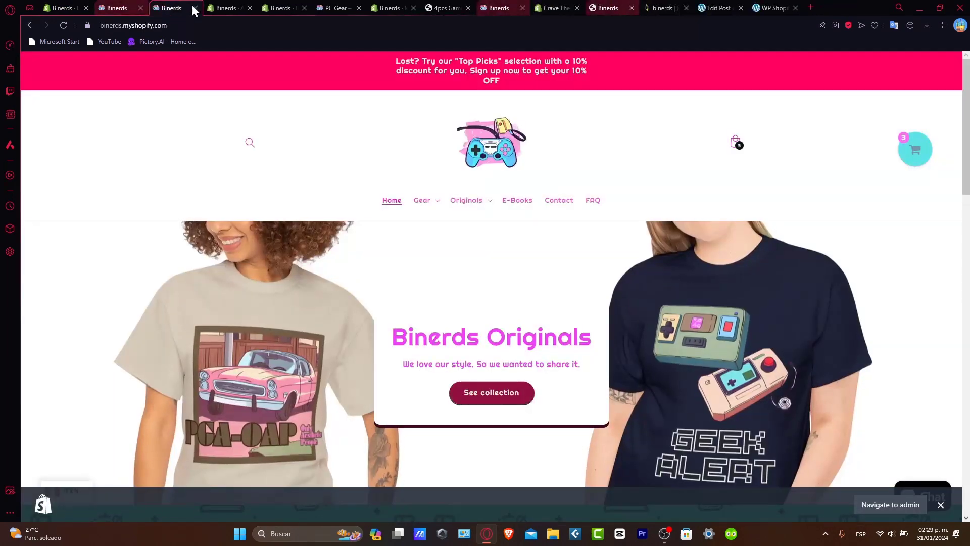
click(196, 11)
click(196, 10)
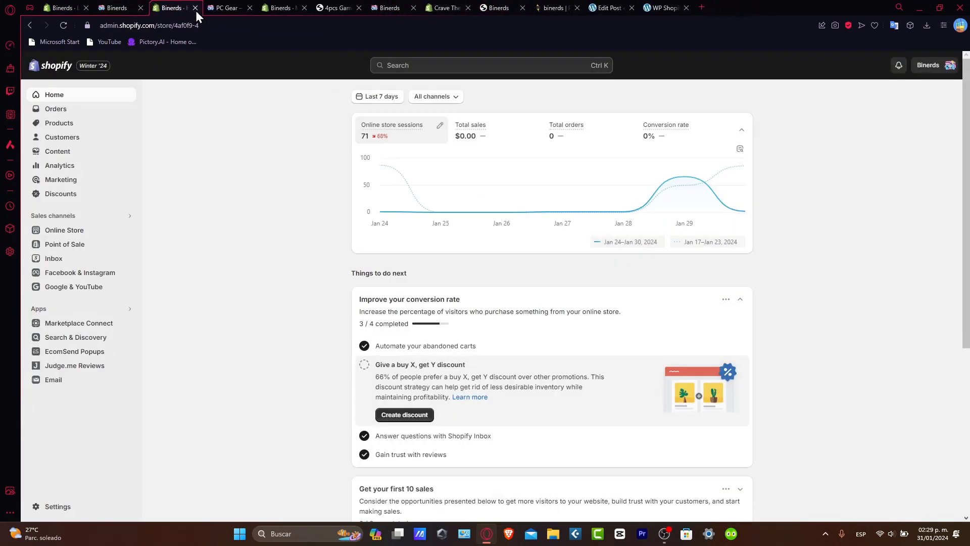
click(195, 10)
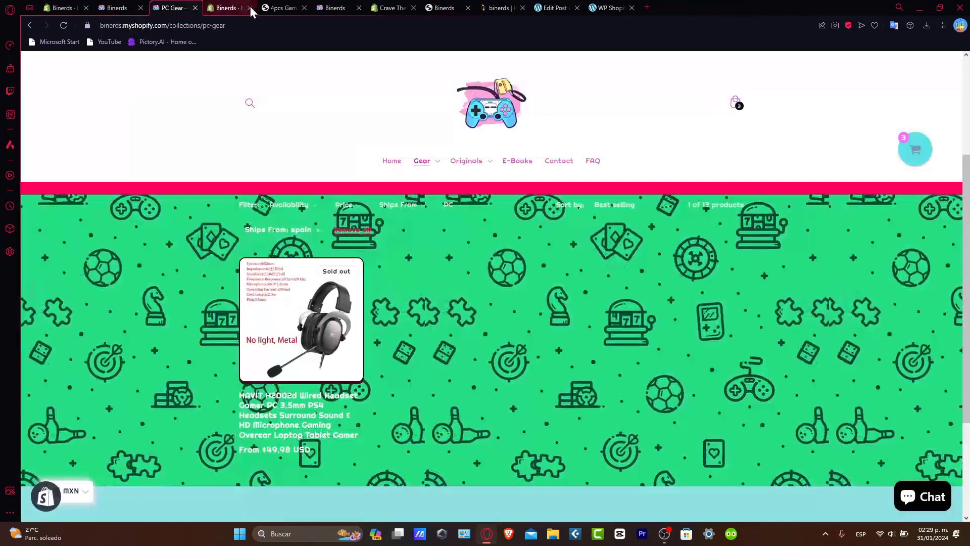
Close the extra store page tabs and return to the Create profile form.
click(249, 7)
click(249, 7)
click(250, 7)
click(249, 7)
key(ctrl+w)
click(301, 7)
click(189, 7)
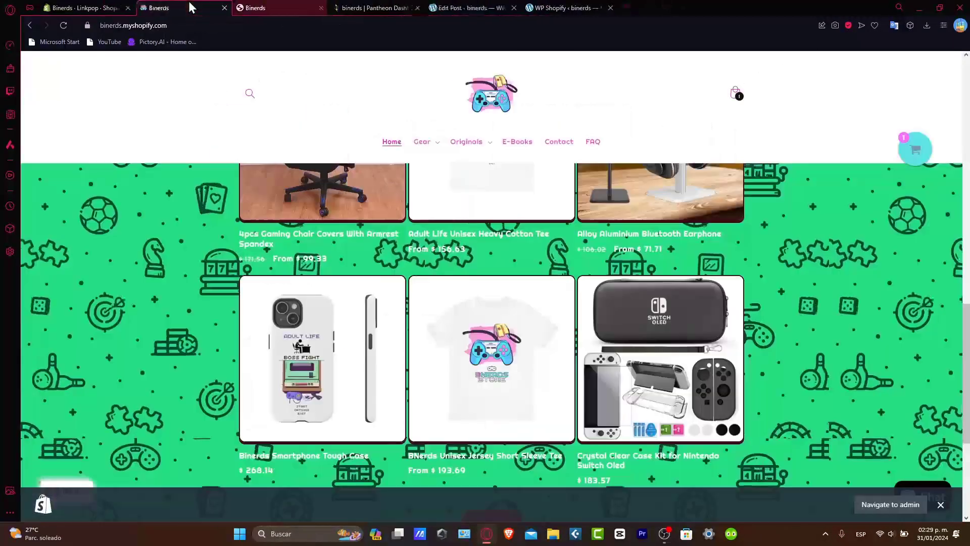
click(86, 8)
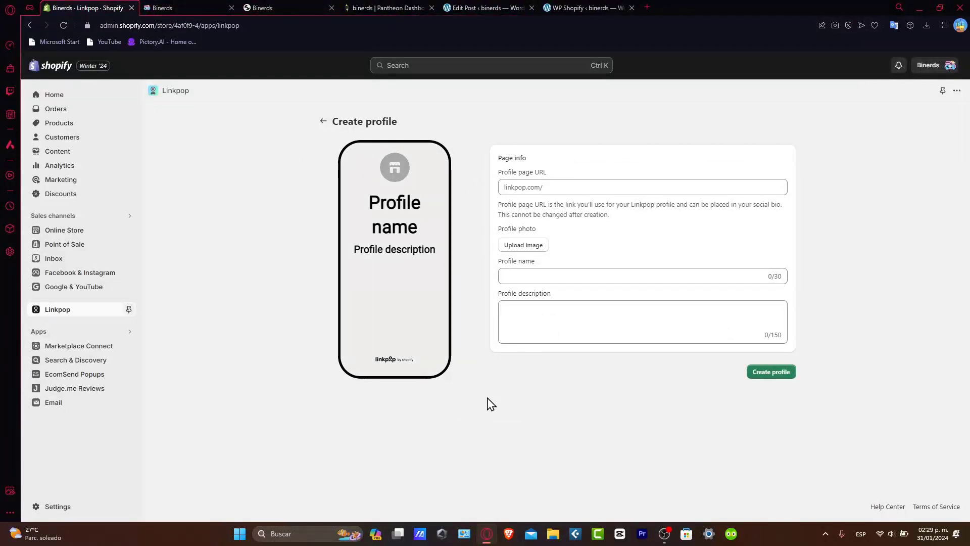
Set the profile URL to linkpop.com/binerdstore and use the console photo as profile picture.
click(562, 188)
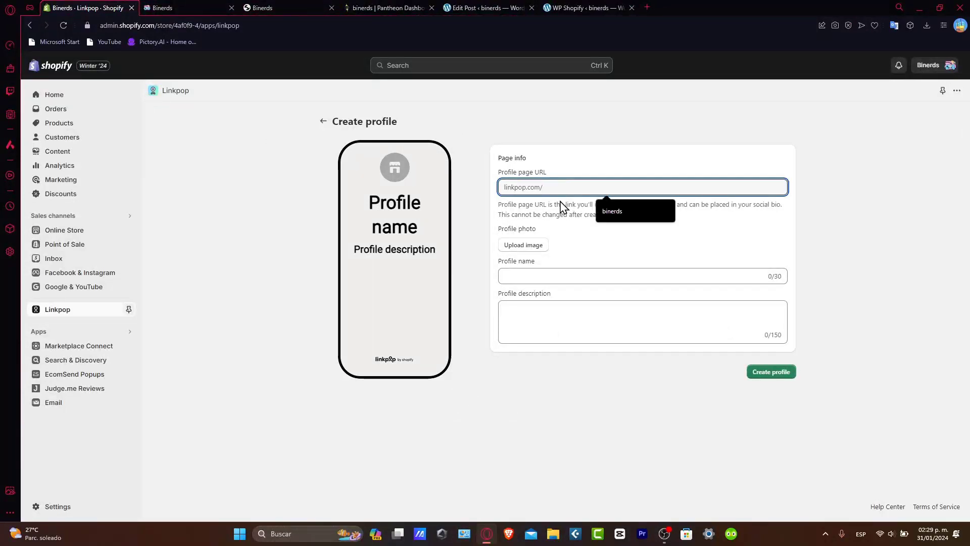
click(624, 211)
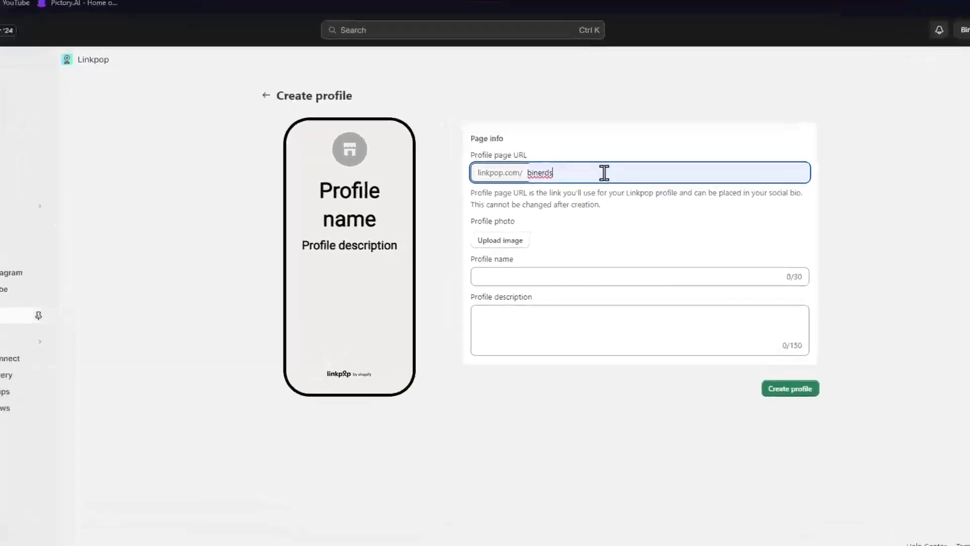
text(s)
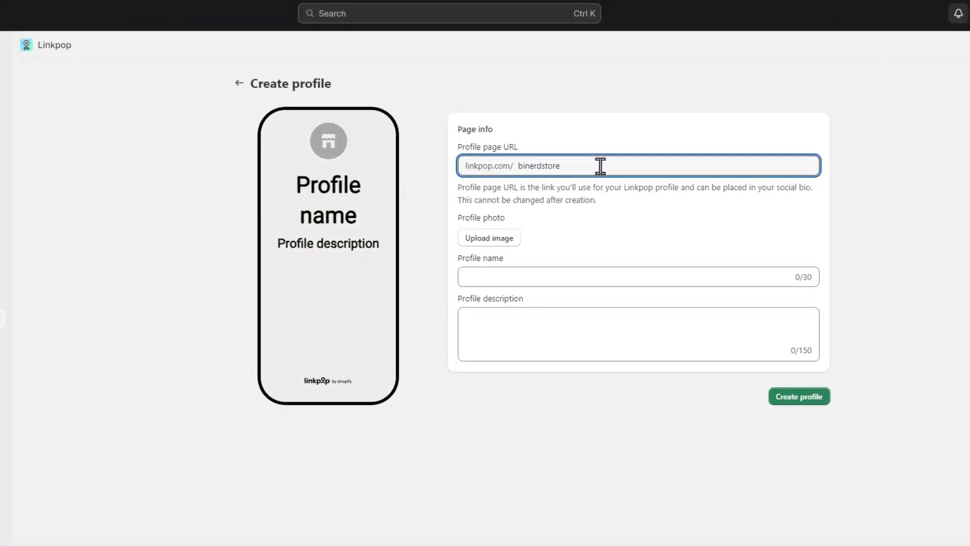
click(610, 211)
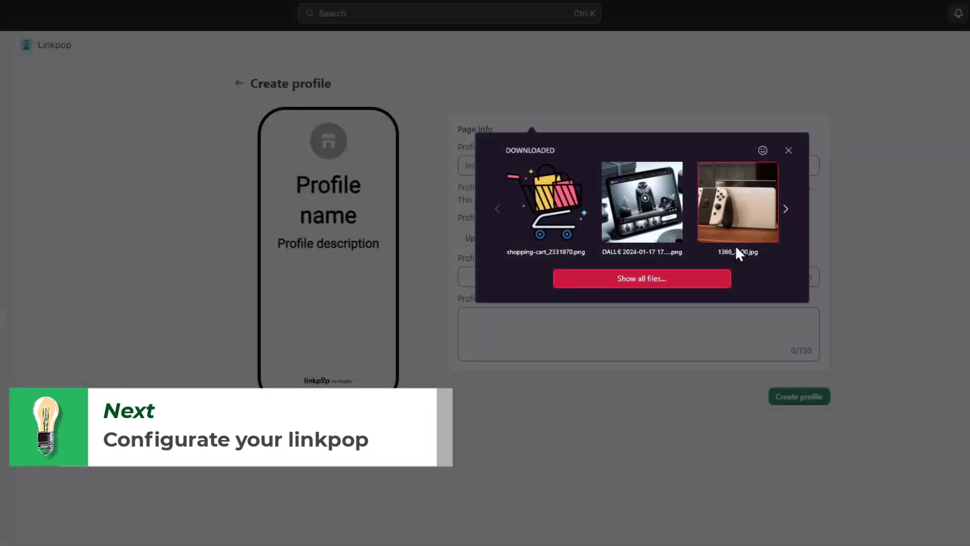
click(764, 203)
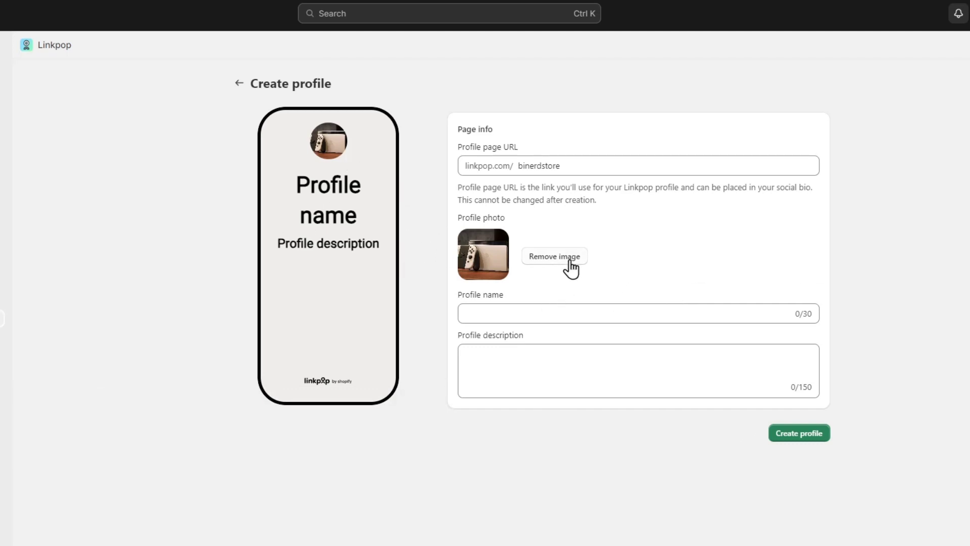
Name the profile 'Binerds' with description 'Everything for your gaming experience'.
click(534, 312)
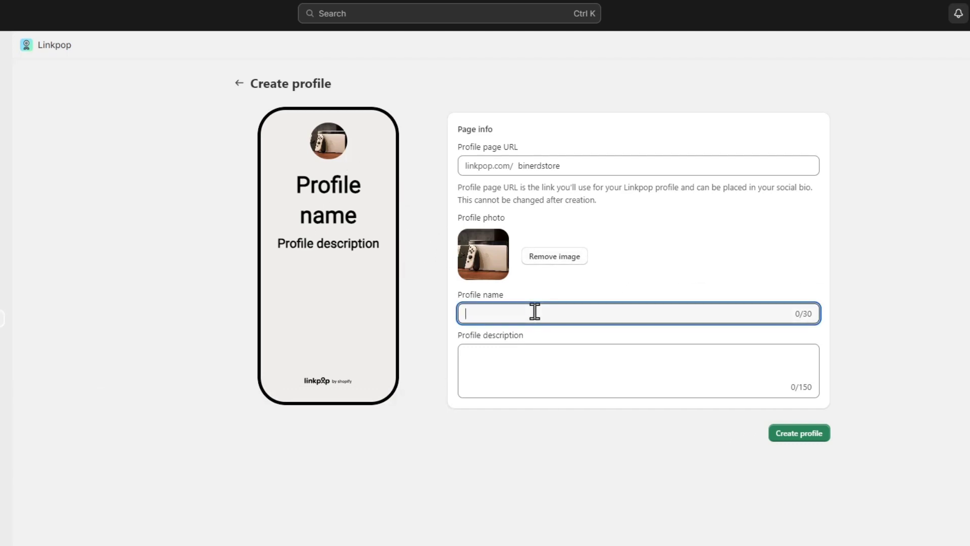
text(Binerds)
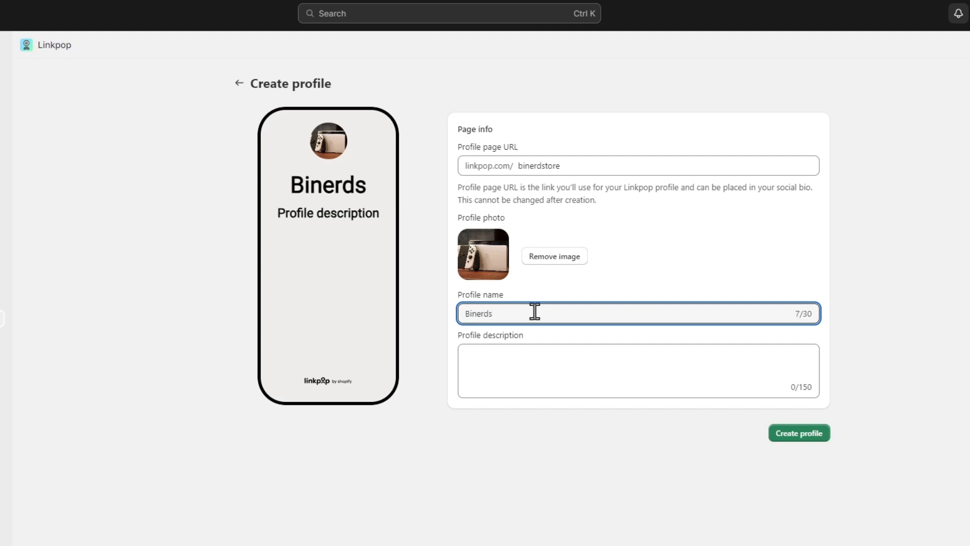
click(559, 360)
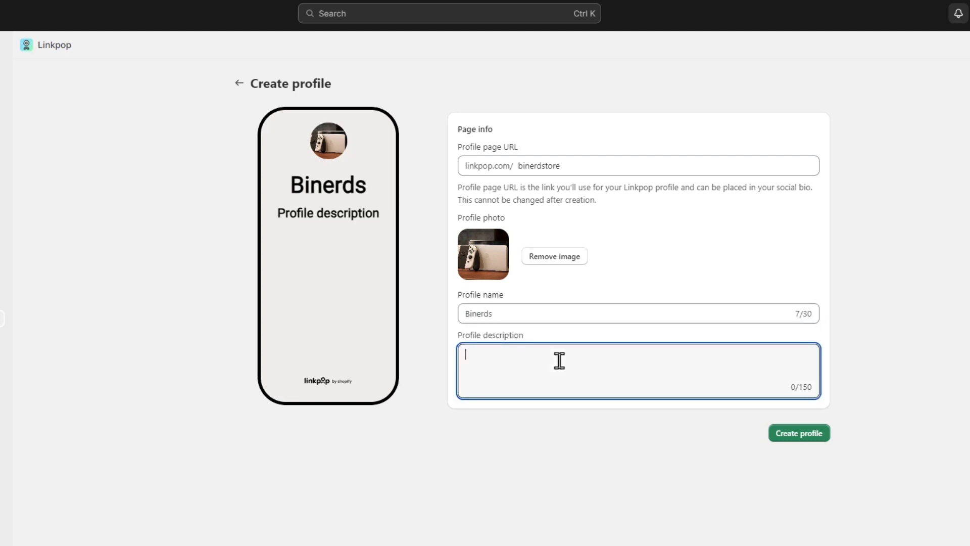
text(Everything )
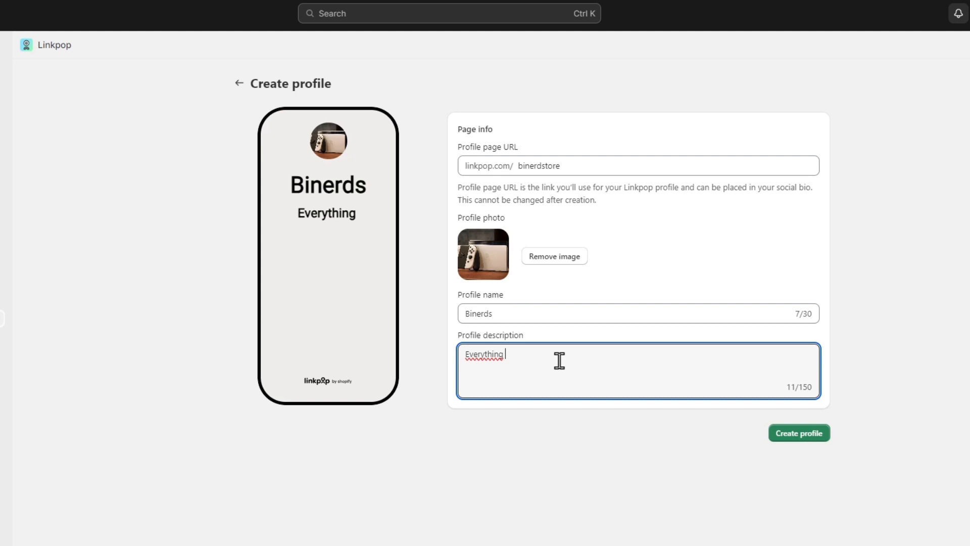
text(for your gaming)
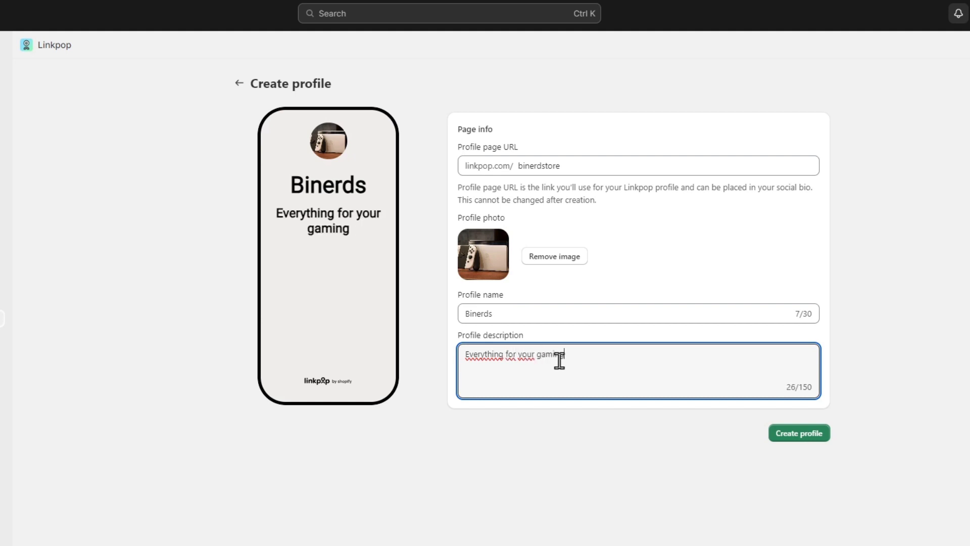
text( experience)
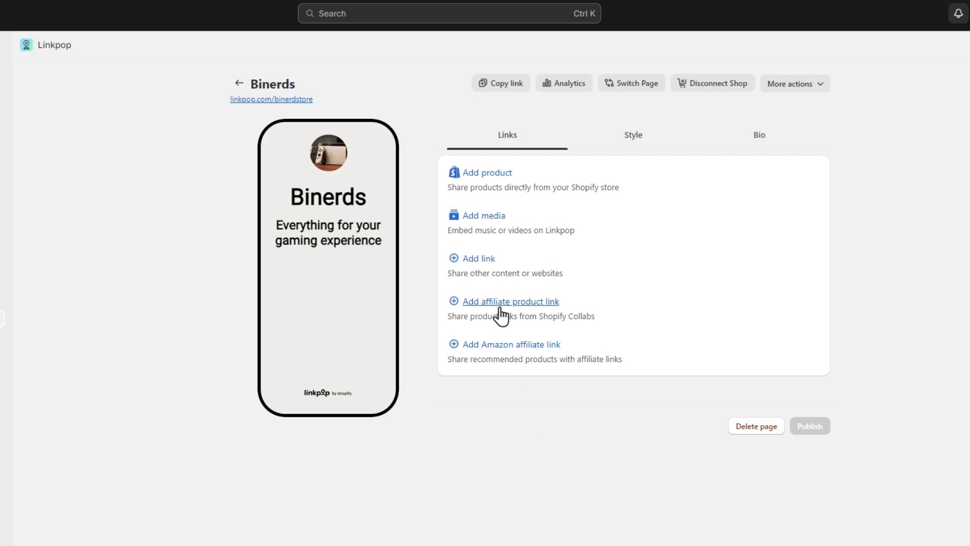
Add a product card for the Adult Life Unisex Heavy Cotton Tee.
click(544, 183)
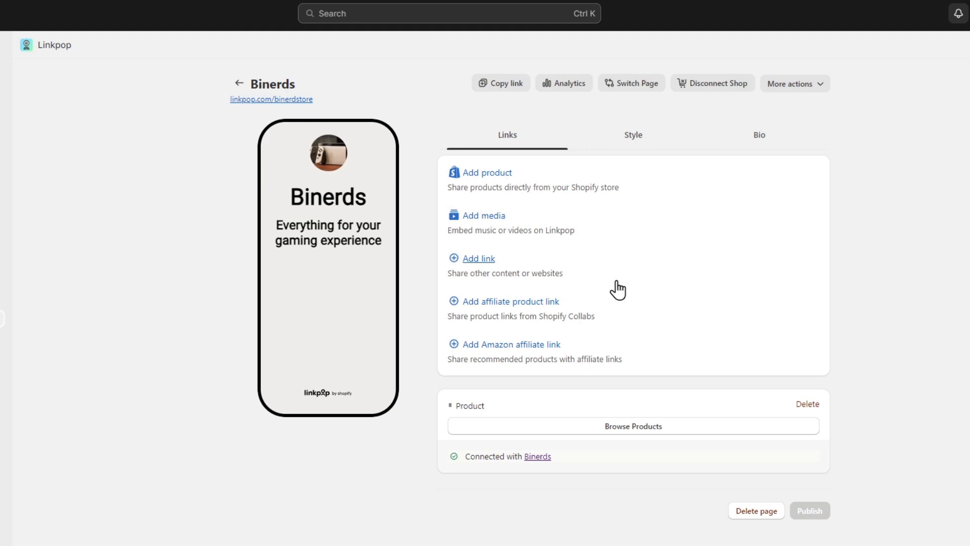
click(510, 432)
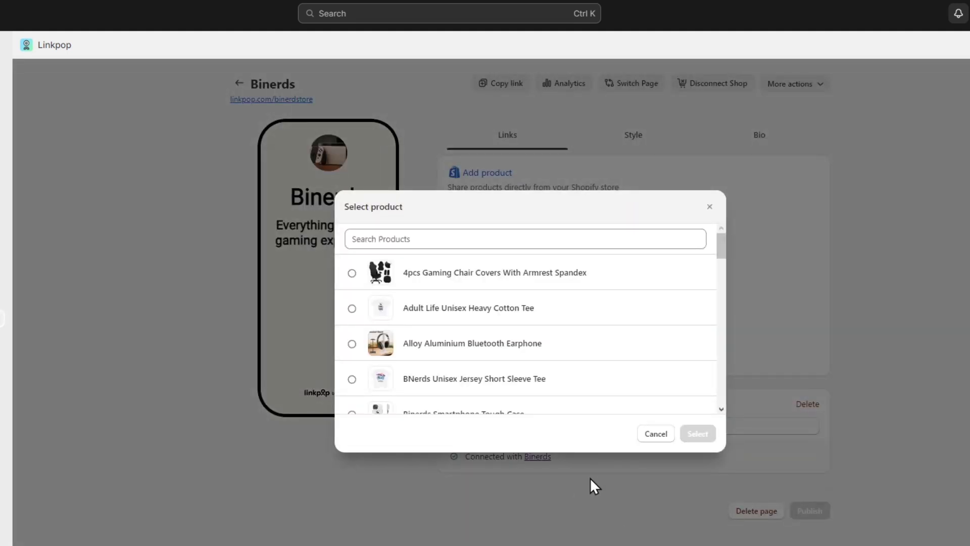
click(352, 380)
click(353, 310)
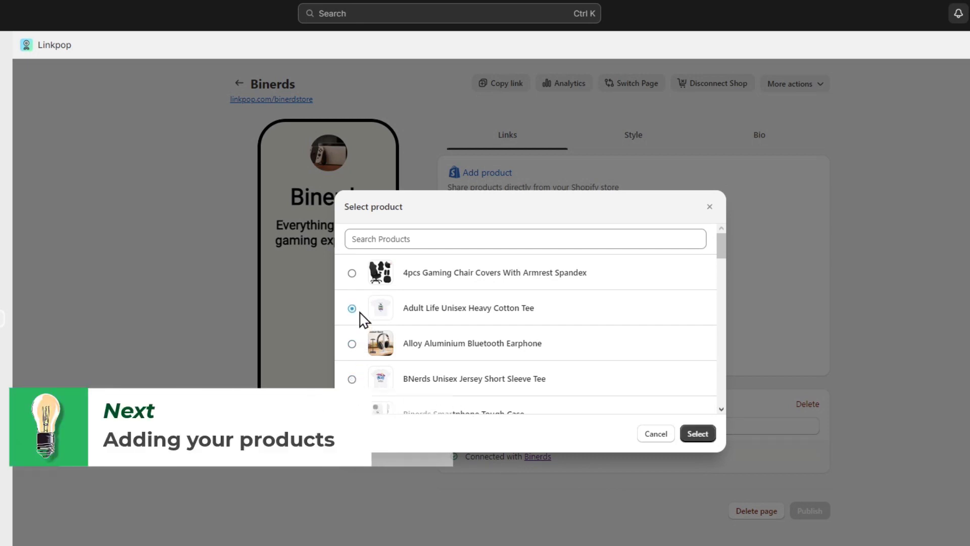
click(696, 436)
scroll(700, 444, down, 1)
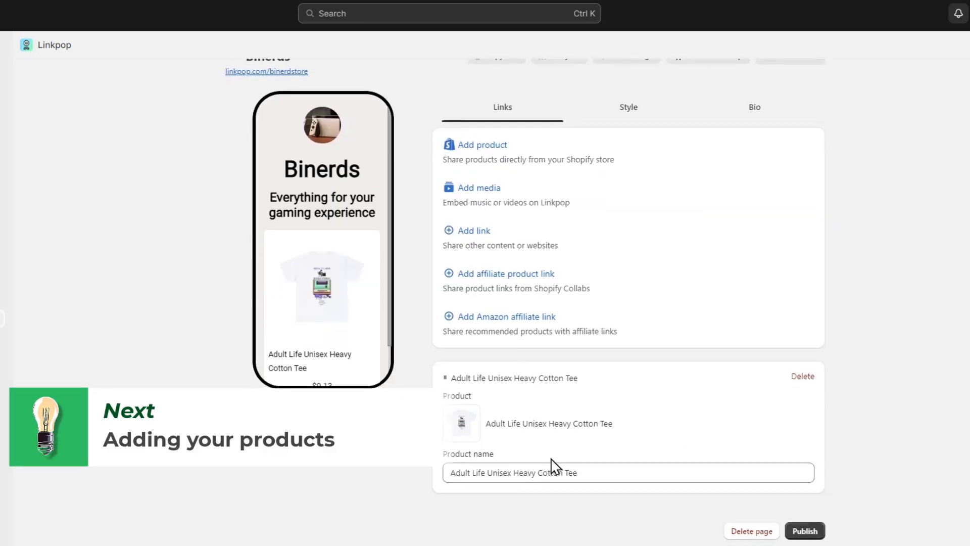
scroll(356, 368, down, 1)
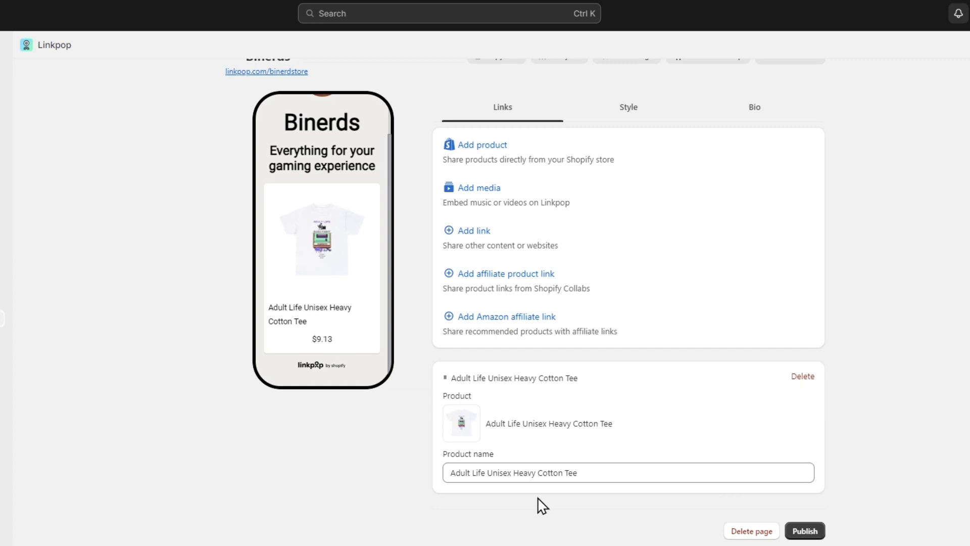
Add two more product blocks and fill the first with the BNerds Unisex Jersey Short Sleeve Tee.
click(479, 148)
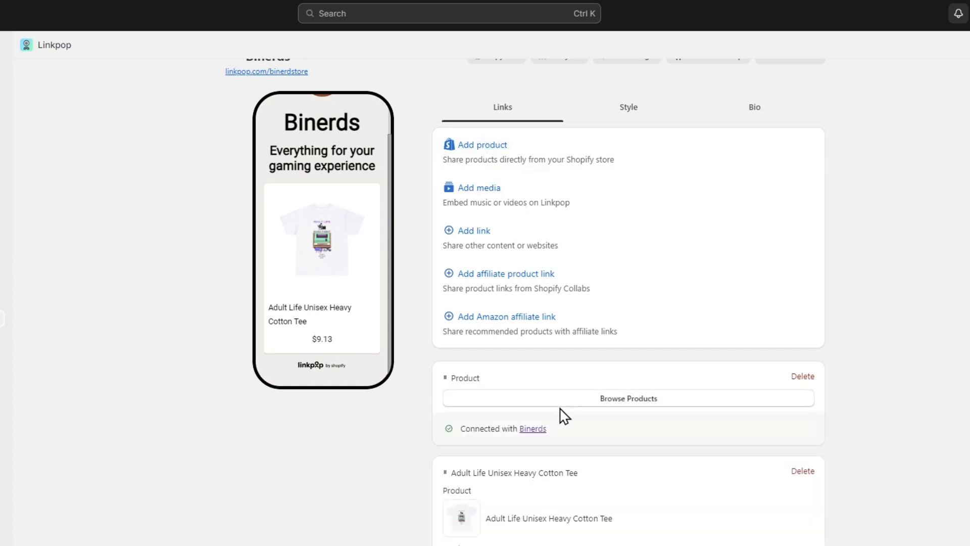
click(513, 154)
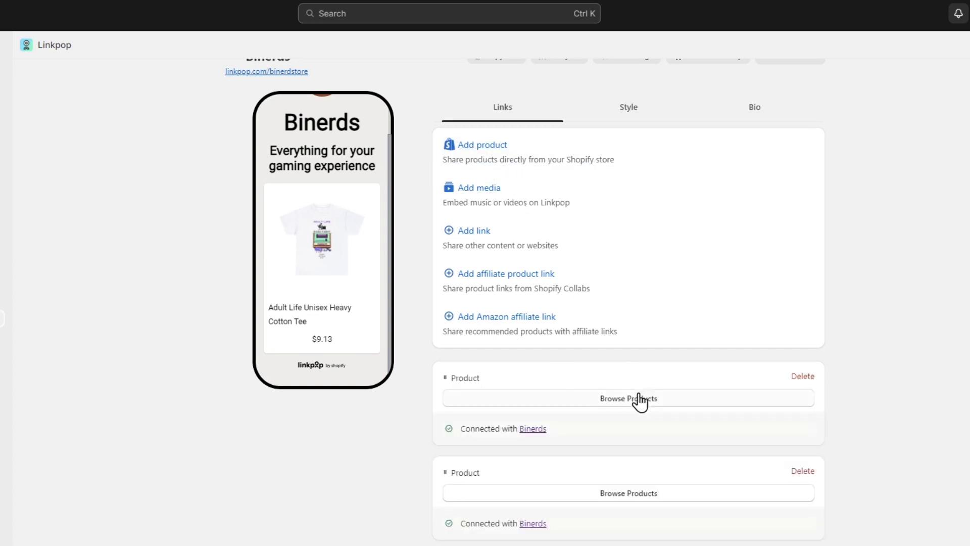
scroll(639, 354, down, 5)
click(625, 117)
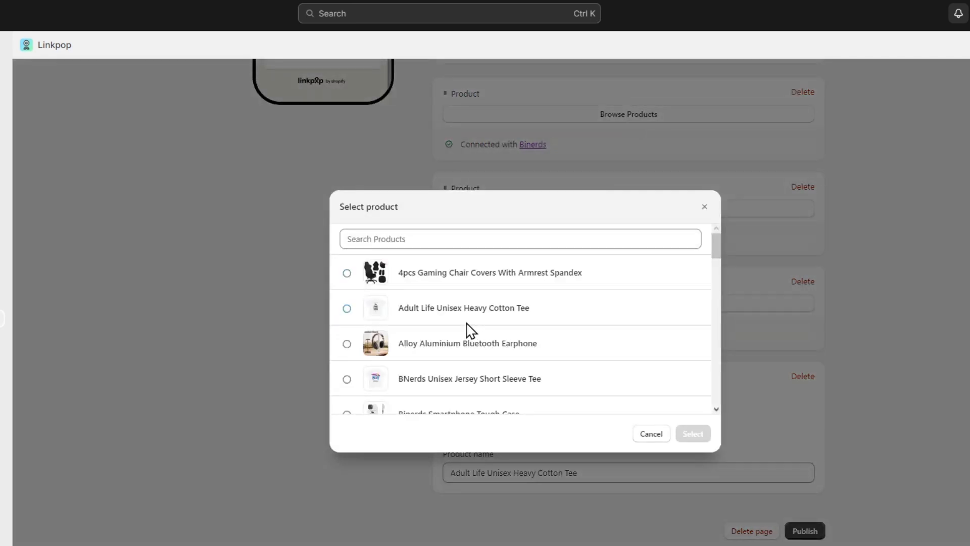
click(477, 378)
click(687, 436)
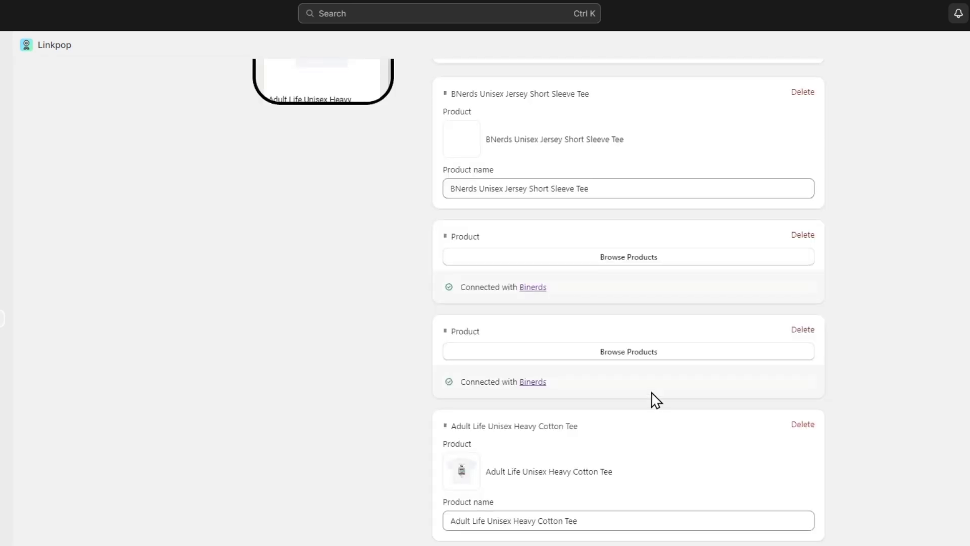
Fill the remaining blocks with the Binerds Smartphone Tough Case and Wireless Gaming Mouse M800 PRO.
click(641, 259)
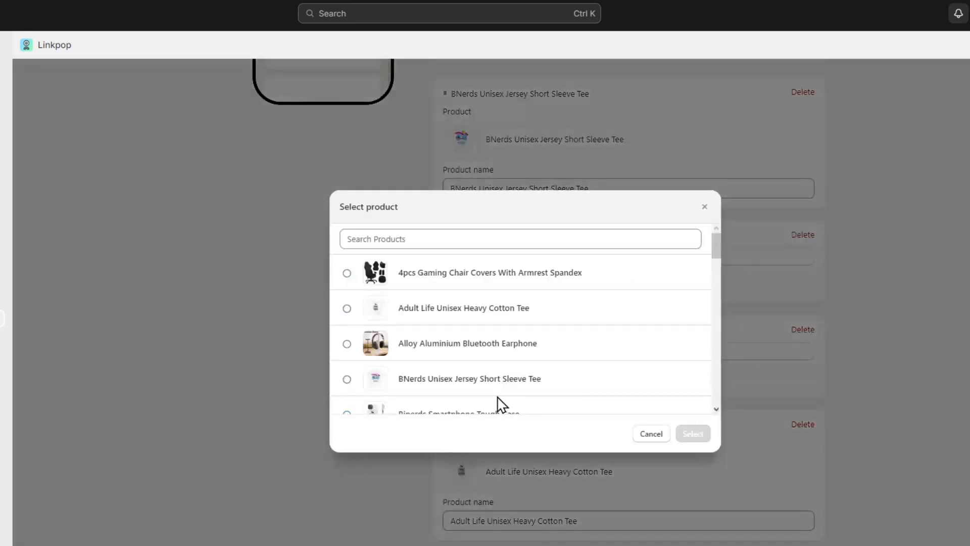
click(454, 409)
click(693, 434)
click(617, 399)
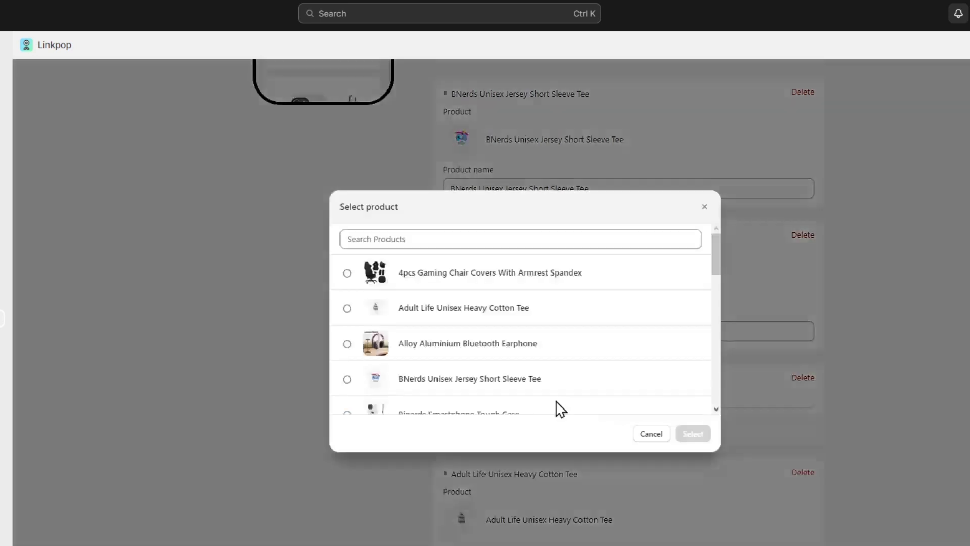
scroll(484, 372, down, 15)
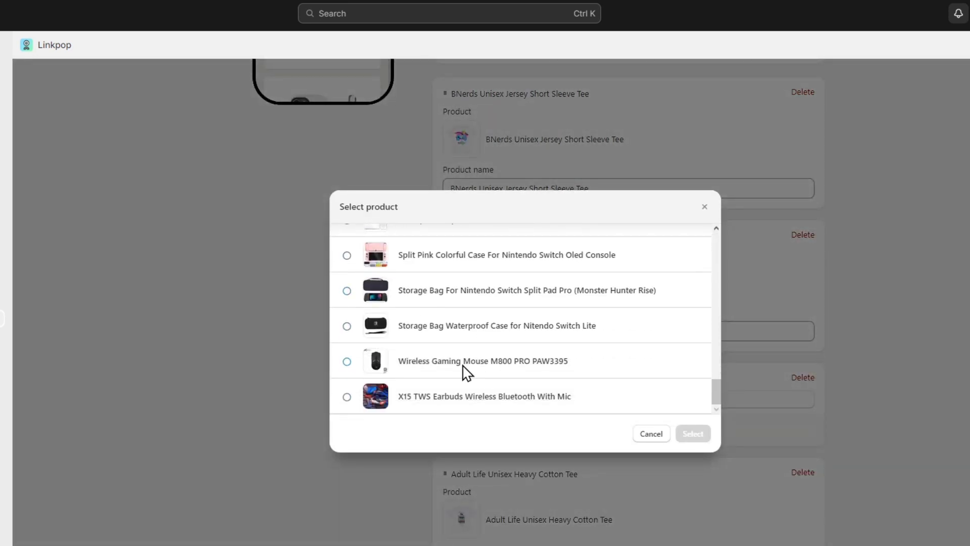
click(463, 367)
click(693, 433)
scroll(753, 474, up, 3)
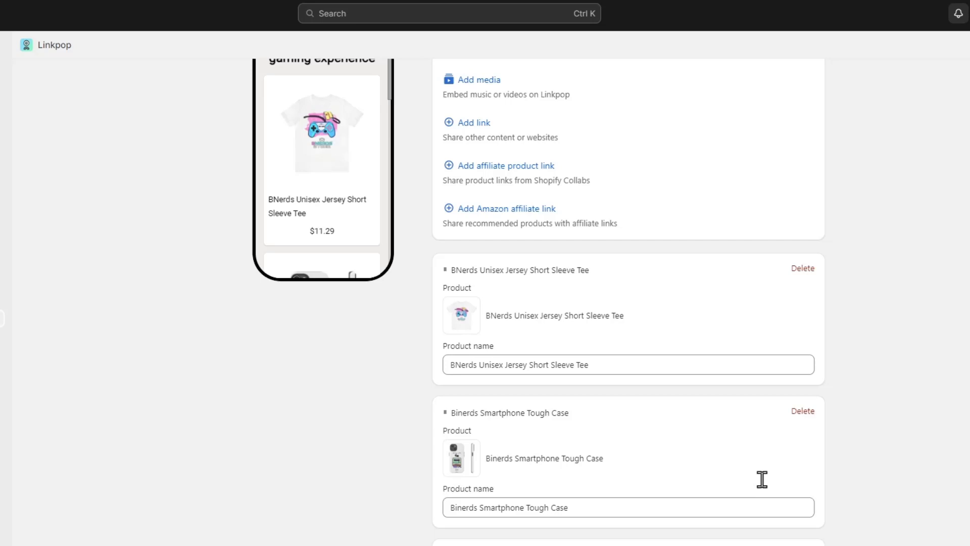
scroll(762, 479, up, 3)
scroll(316, 331, up, 1)
scroll(318, 329, down, 5)
scroll(318, 331, up, 5)
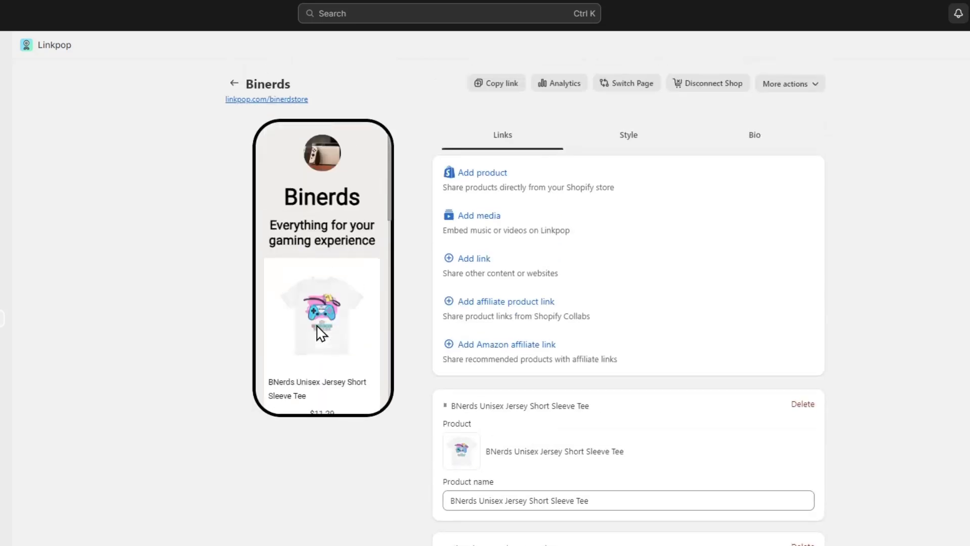
Start an Amazon affiliate link and find the Garnier Express Aclara serum on Amazon.
click(475, 348)
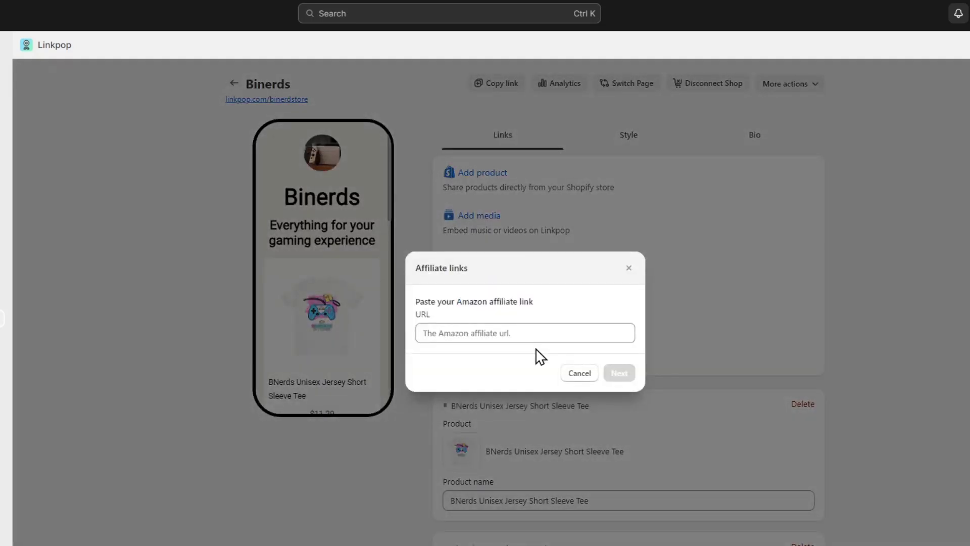
click(536, 341)
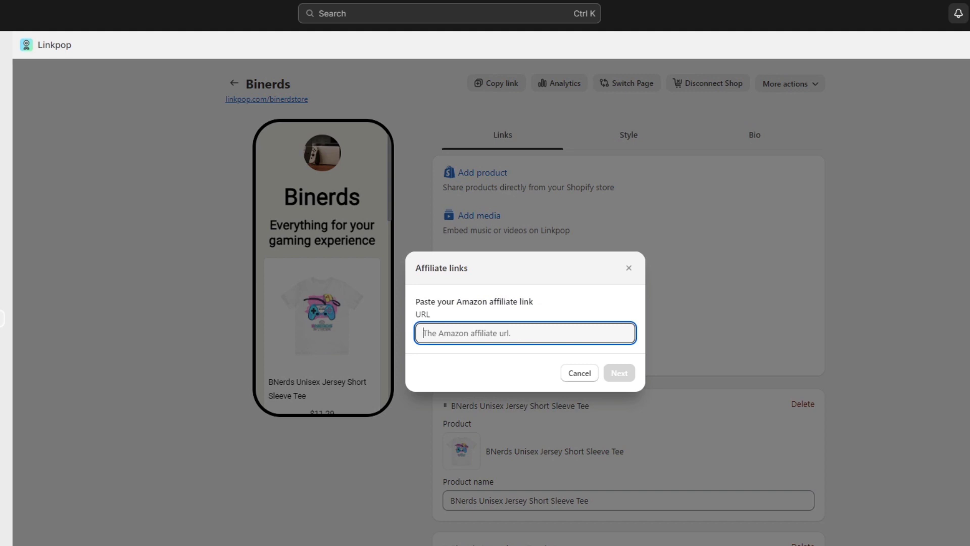
key(ctrl+t)
text(amazon)
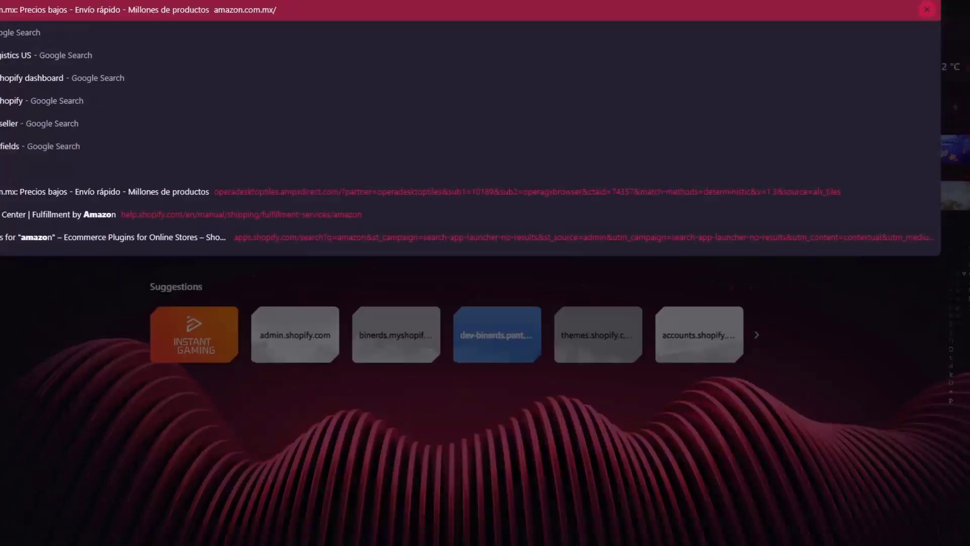
key(Return)
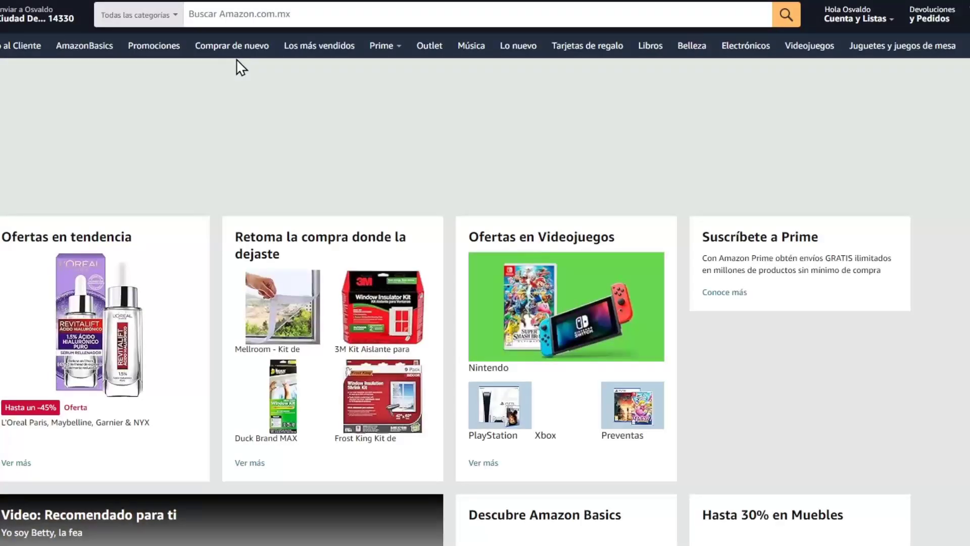
click(131, 307)
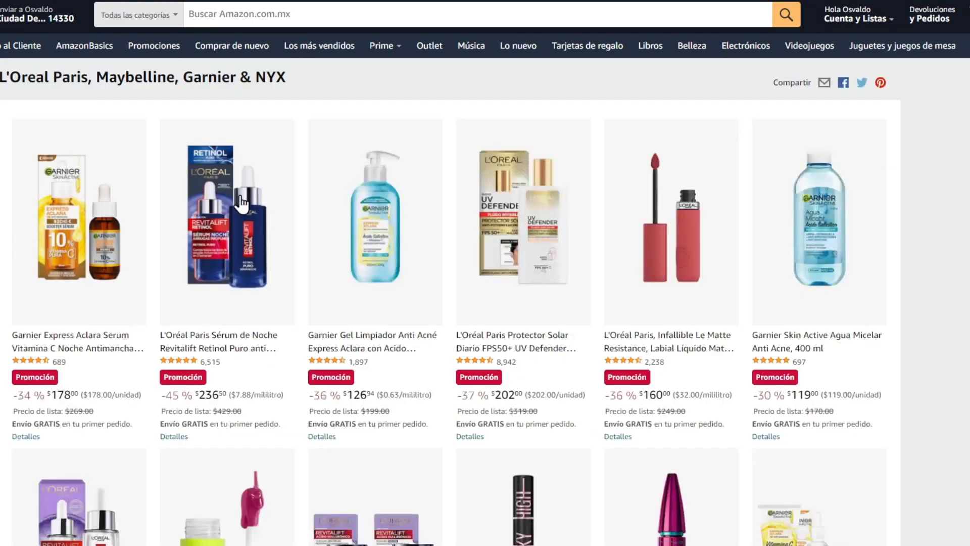
click(105, 220)
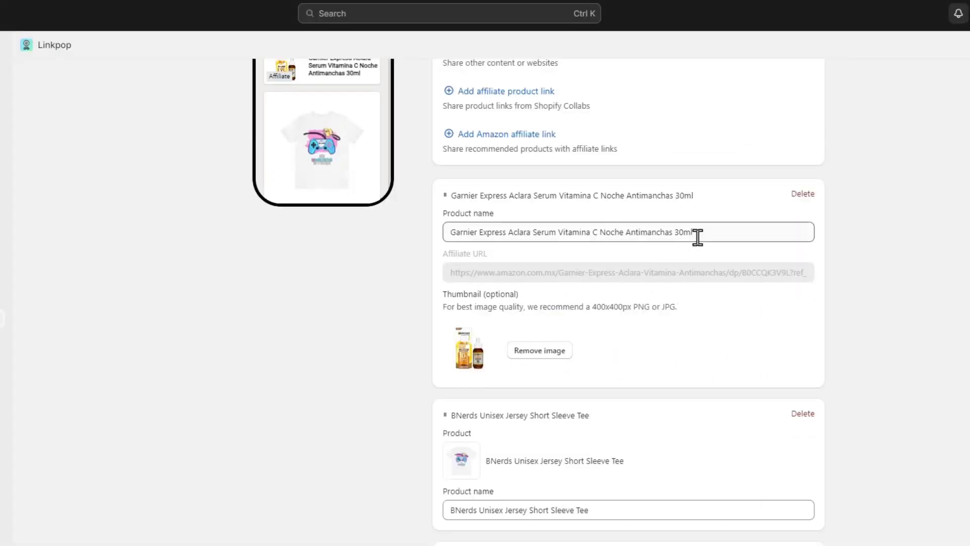
Shorten the affiliate product name to 'Garnier Express Aclara' and finish the link.
drag(532, 233, 697, 238)
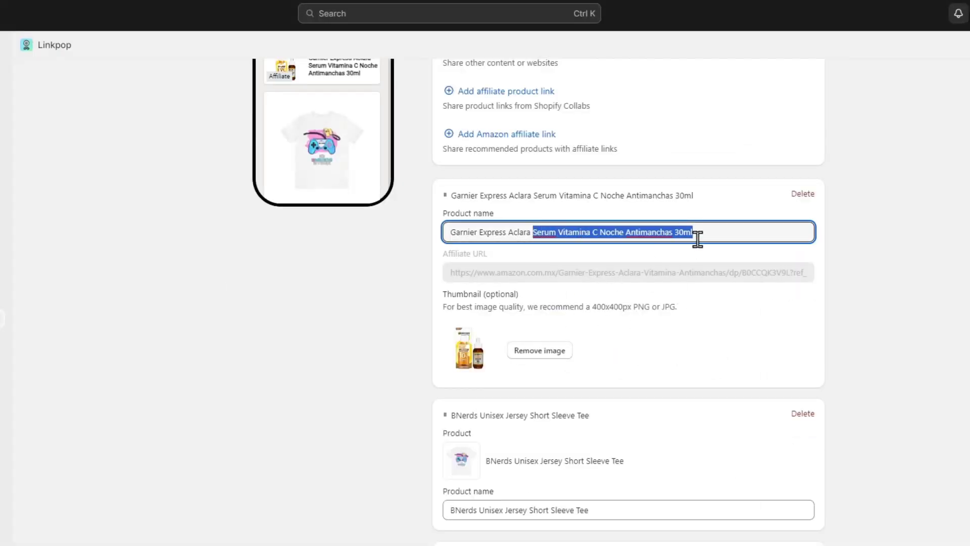
key(BackSpace)
scroll(606, 470, down, 4)
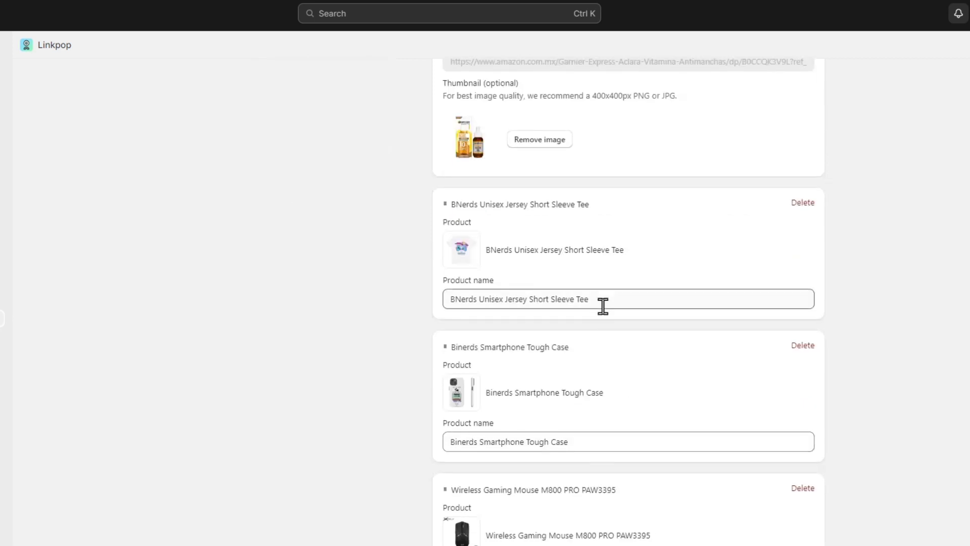
scroll(541, 357, up, 10)
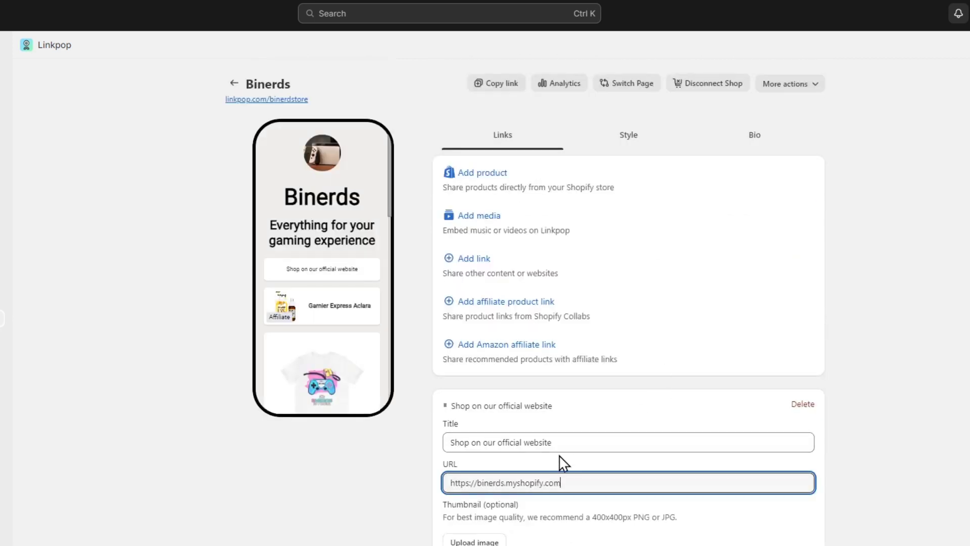
click(897, 525)
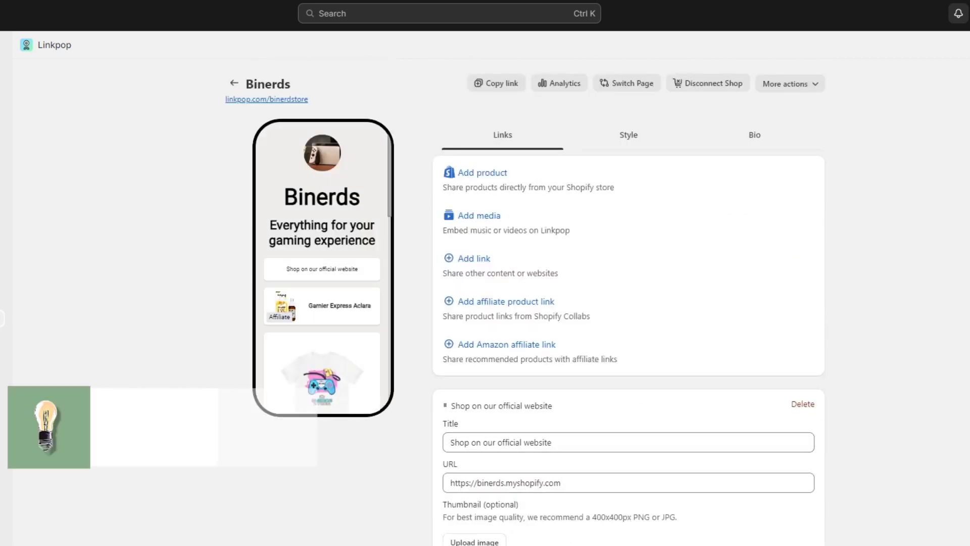
scroll(760, 516, down, 10)
scroll(367, 275, up, 10)
scroll(367, 275, down, 10)
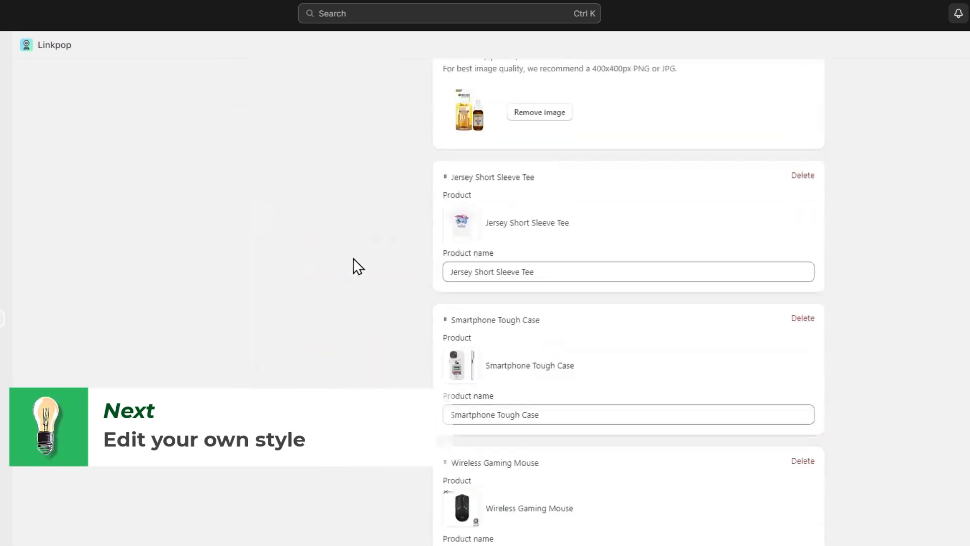
scroll(376, 286, up, 10)
scroll(359, 277, down, 5)
scroll(359, 277, up, 5)
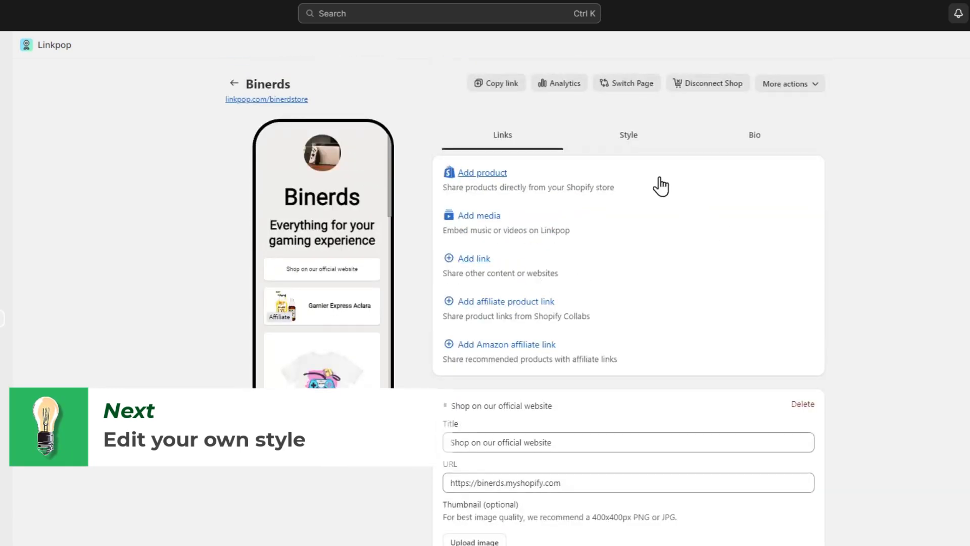
Change the page background colour to bright cyan in the Style settings.
click(622, 143)
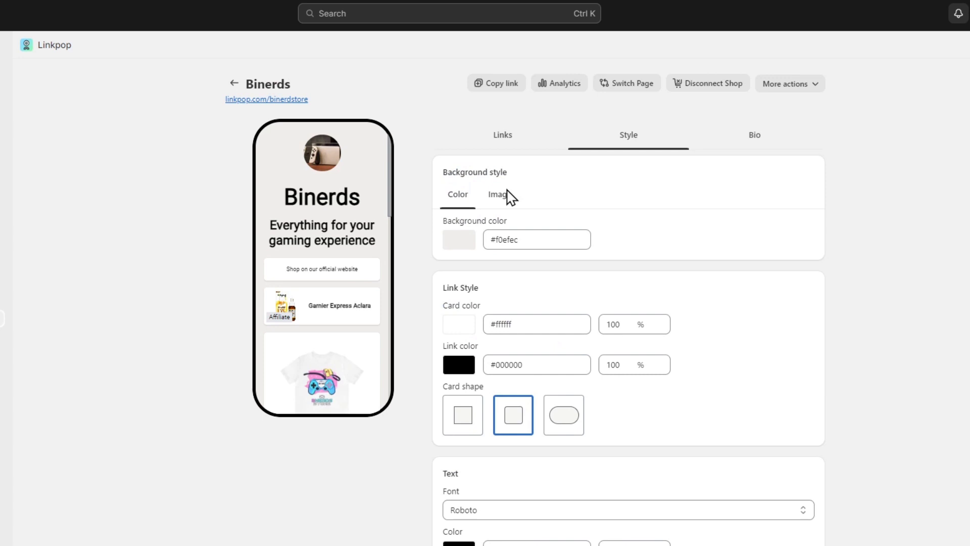
click(460, 240)
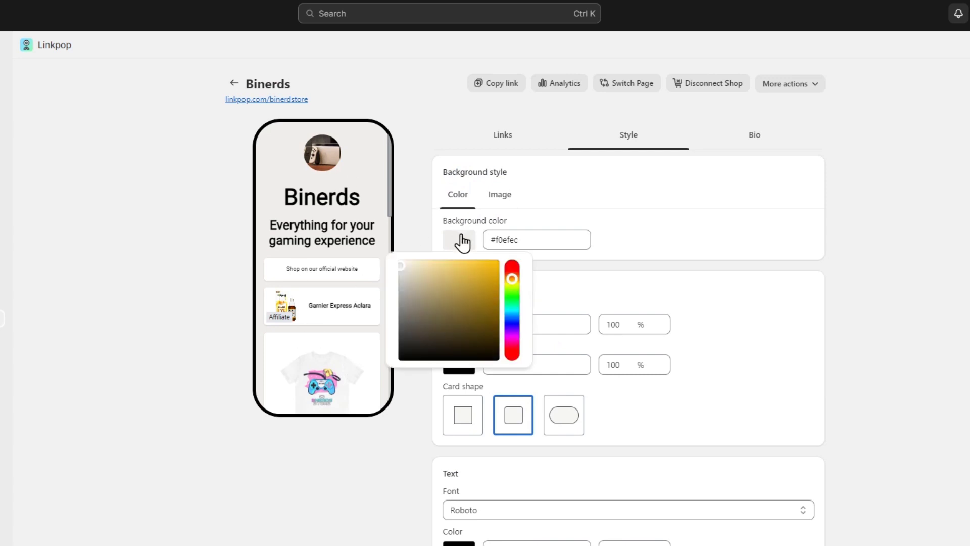
double_click(506, 242)
text(#)
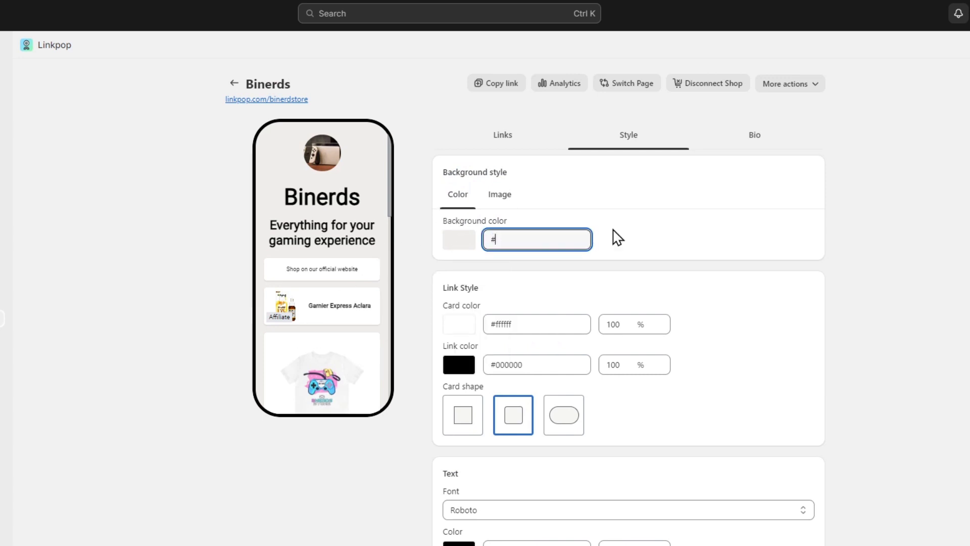
click(539, 234)
click(513, 242)
click(554, 241)
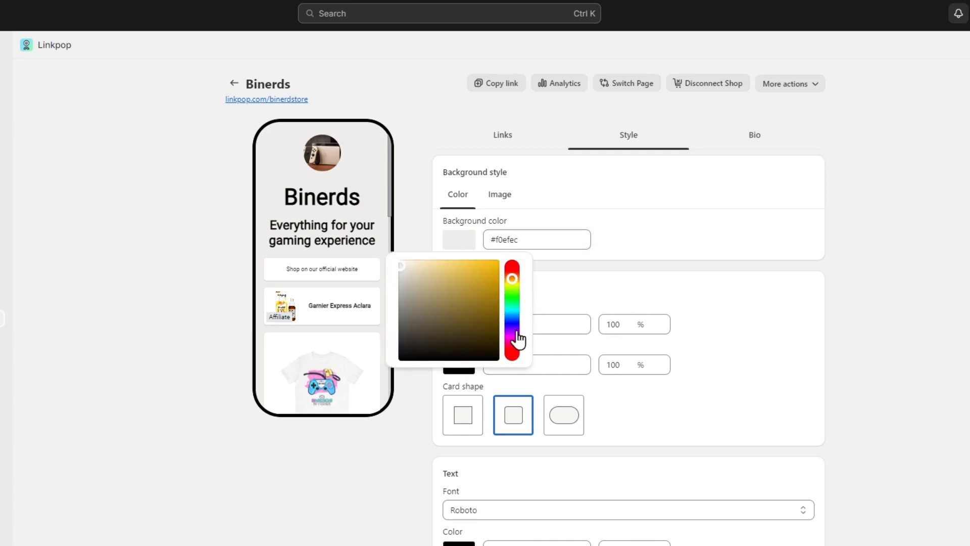
click(512, 316)
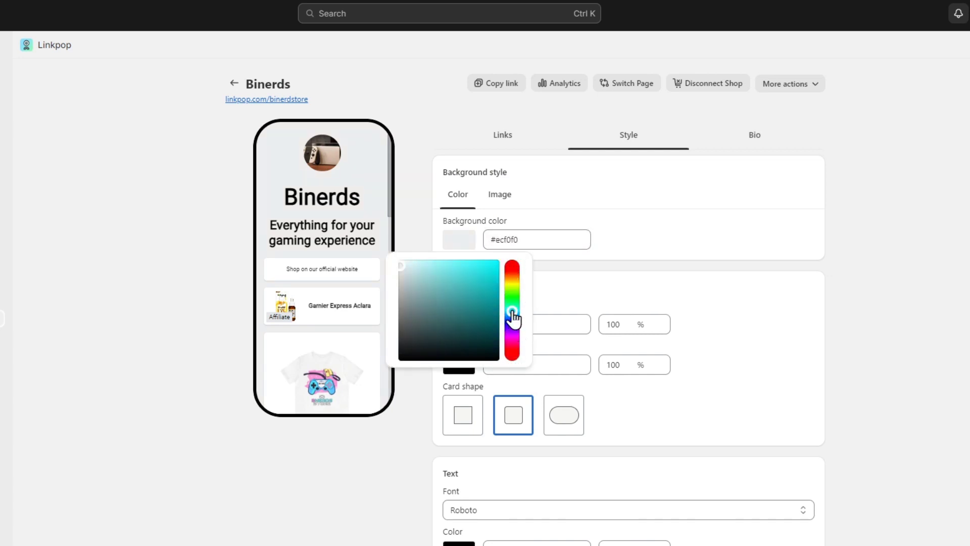
click(477, 283)
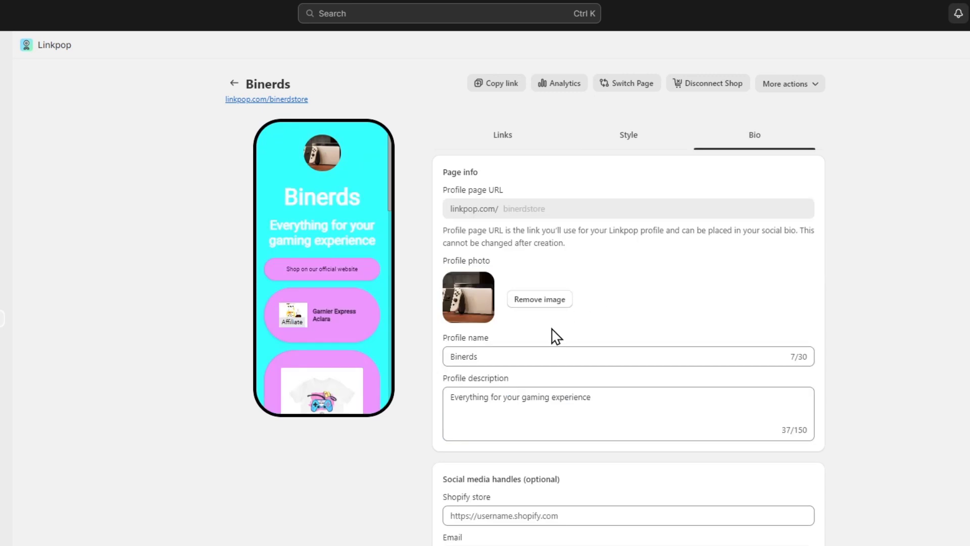
Enter the Shopify store link and fill the contact e-mail from a saved suggestion.
scroll(580, 345, down, 4)
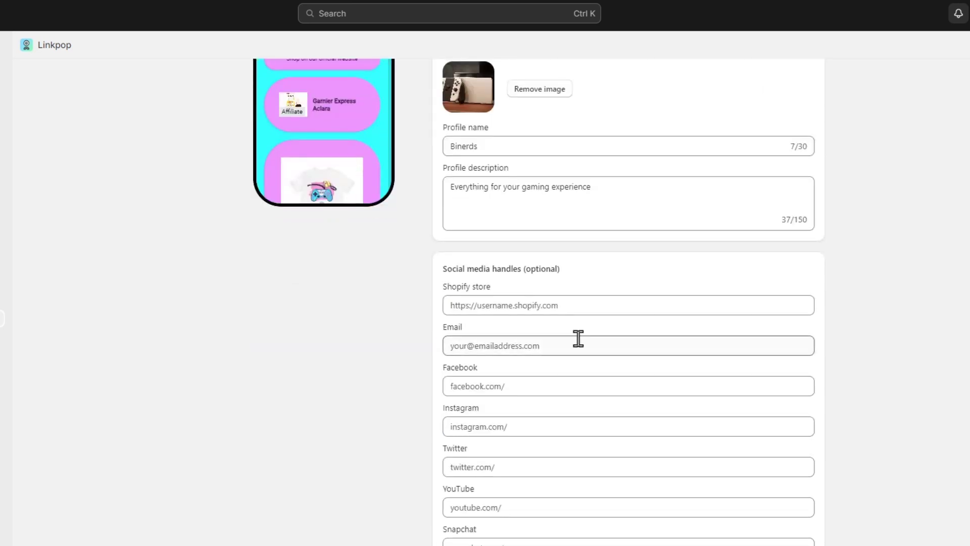
scroll(667, 376, down, 4)
scroll(640, 379, up, 4)
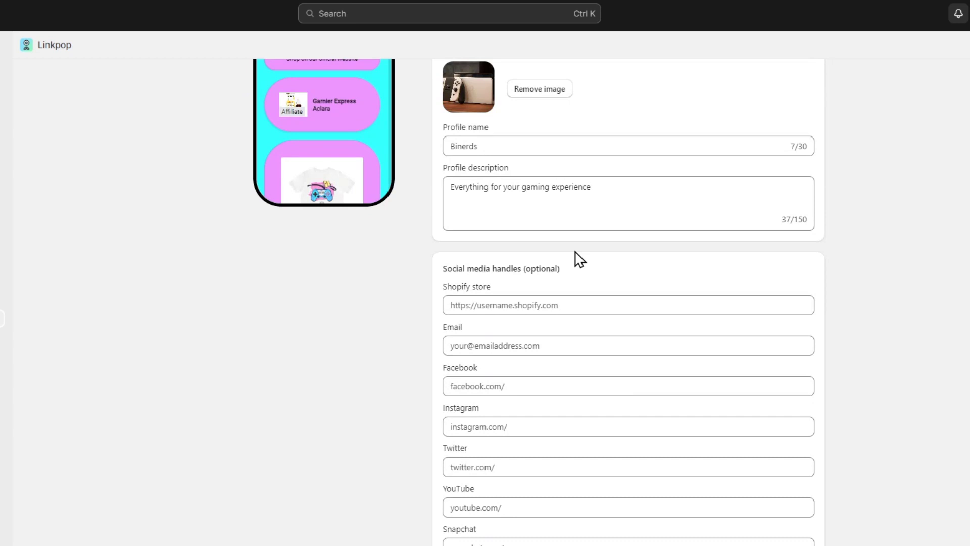
click(564, 307)
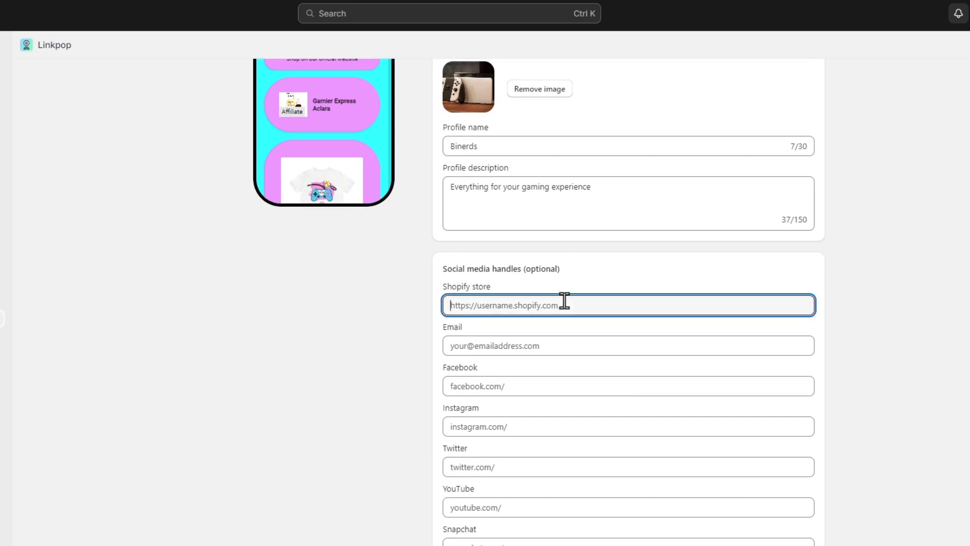
text(https://binerds.myshopify.com)
click(542, 342)
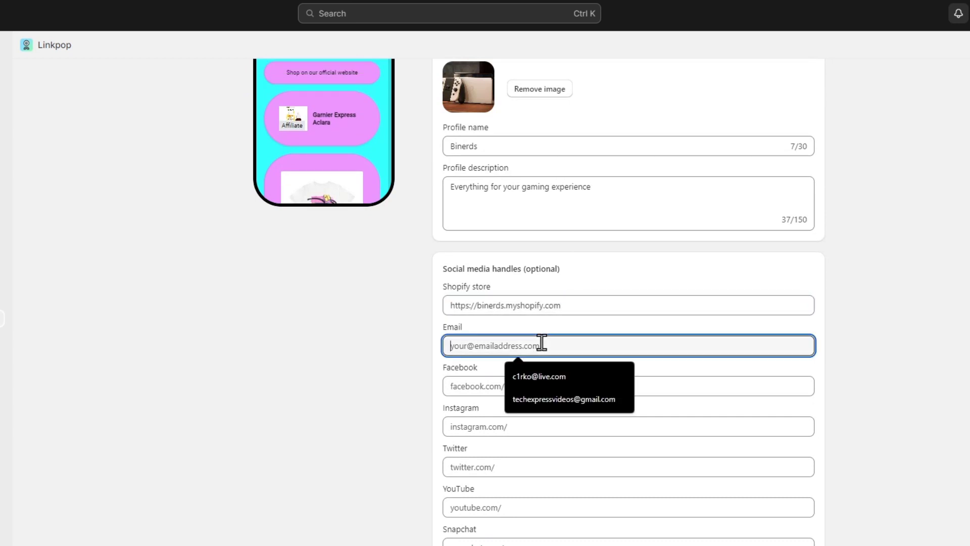
click(556, 399)
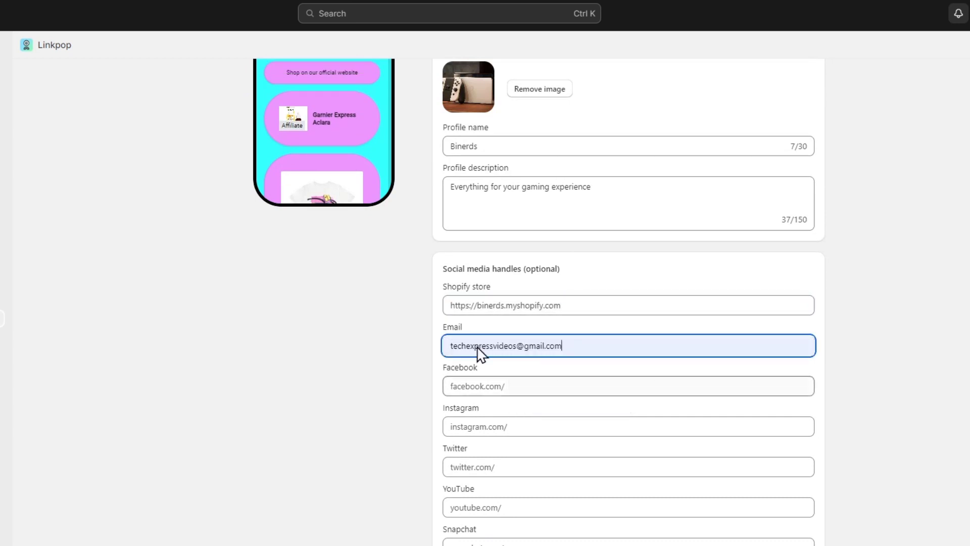
Set the Facebook, Instagram, Twitter, YouTube and Snapchat handles to 'shopify'.
click(521, 390)
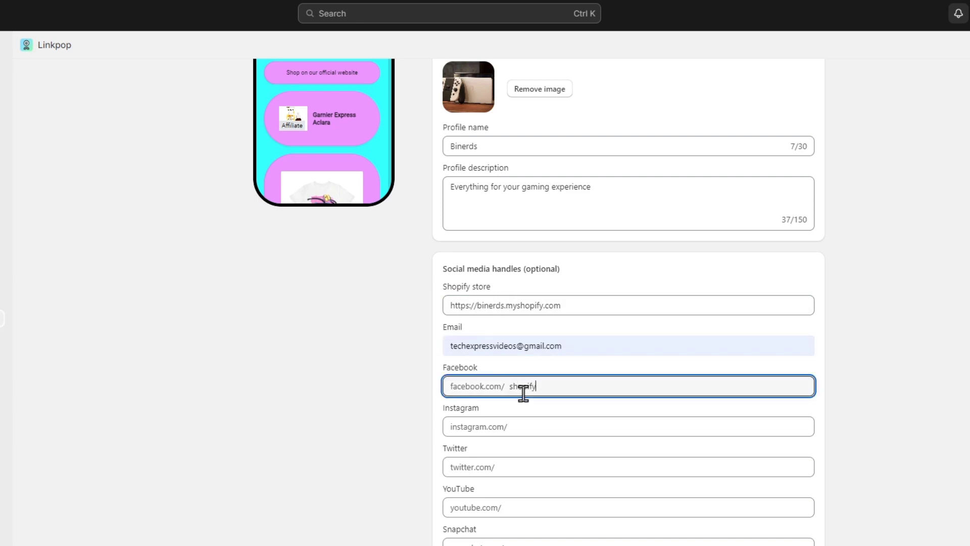
double_click(523, 389)
key(ctrl+c)
click(544, 427)
key(ctrl+v)
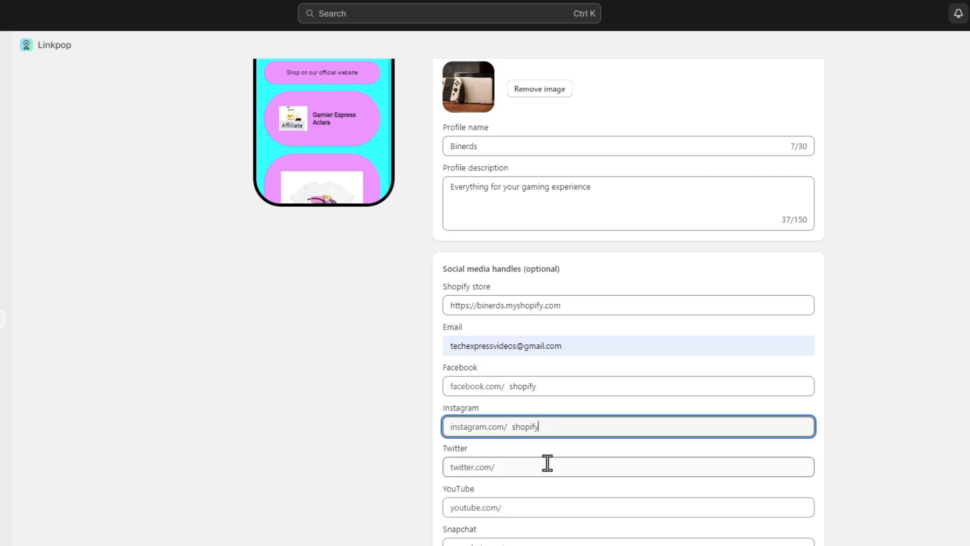
click(546, 469)
key(ctrl+v)
click(574, 510)
key(ctrl+v)
click(578, 541)
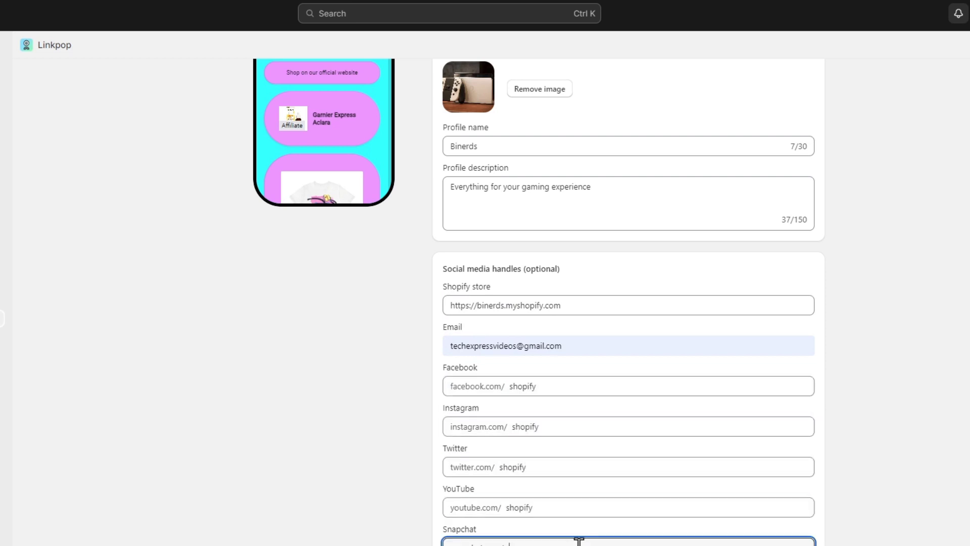
key(ctrl+v)
Set the TikTok, Pinterest, Patreon and LinkedIn handles to 'shopify' as well.
scroll(579, 540, down, 3)
click(597, 383)
key(ctrl+v)
click(600, 420)
key(ctrl+v)
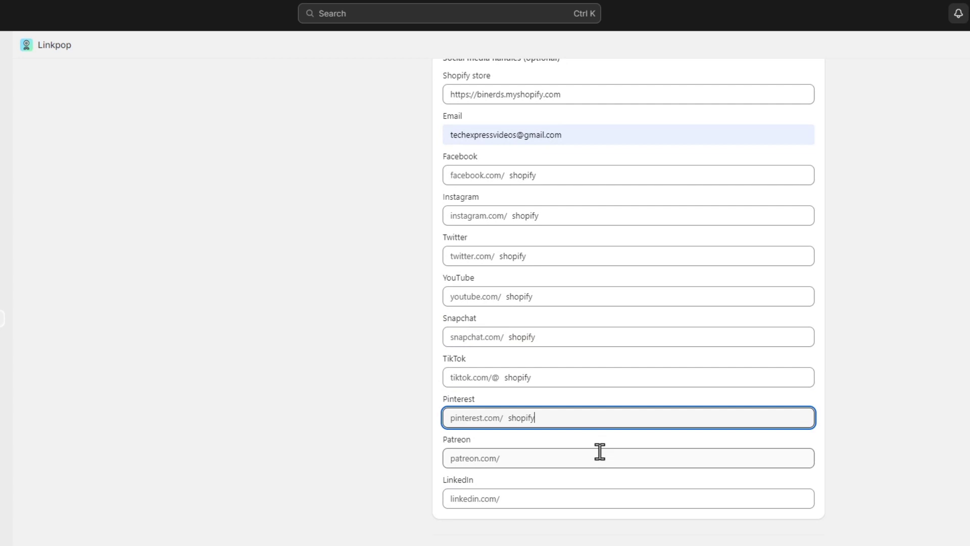
click(599, 459)
key(ctrl+v)
click(604, 496)
key(ctrl+v)
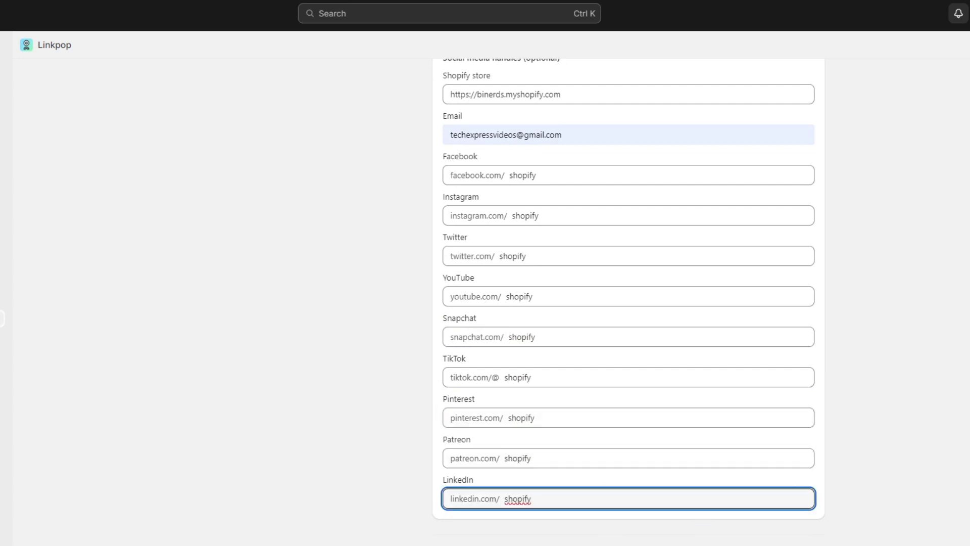
scroll(793, 449, up, 8)
scroll(637, 303, down, 8)
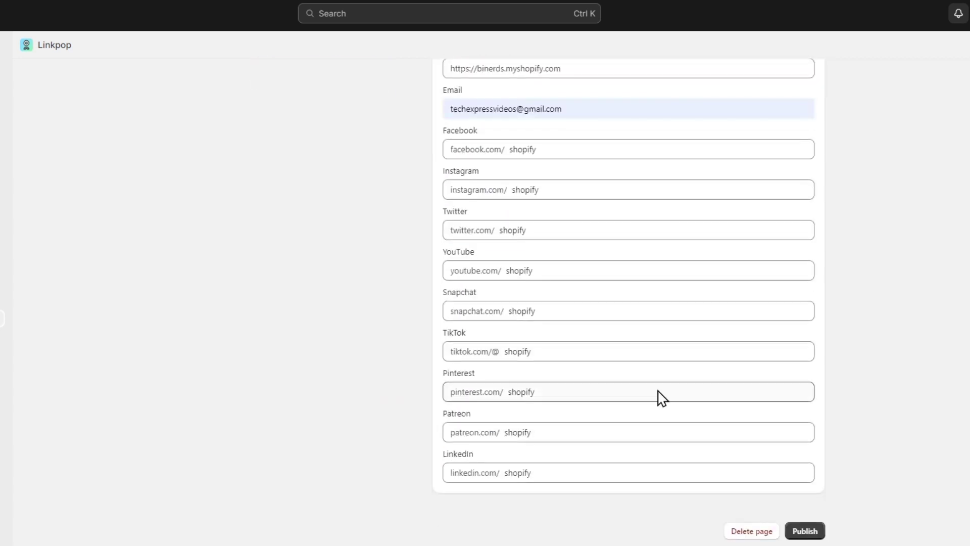
Publish the Binerds page and browse the live linkpop.com/binerdstore page in a new tab.
click(789, 536)
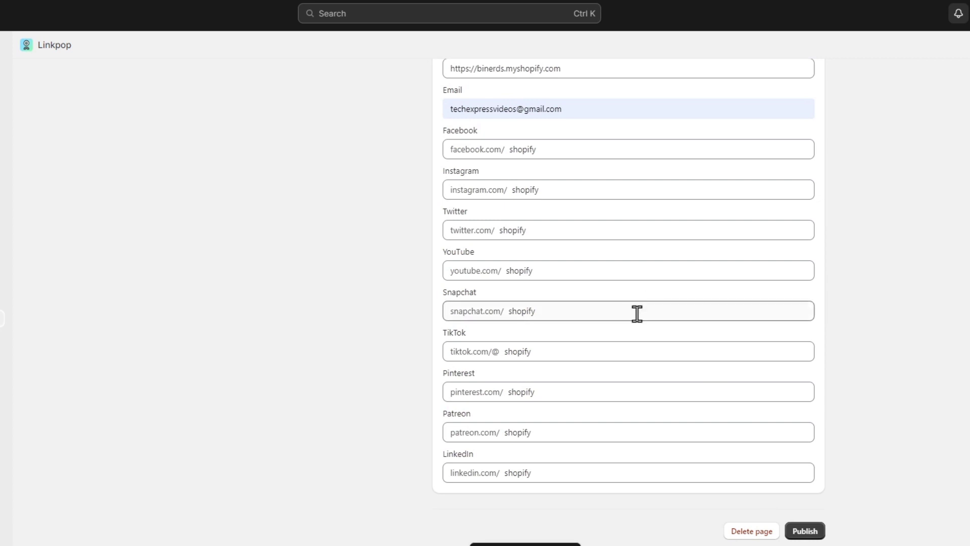
click(810, 535)
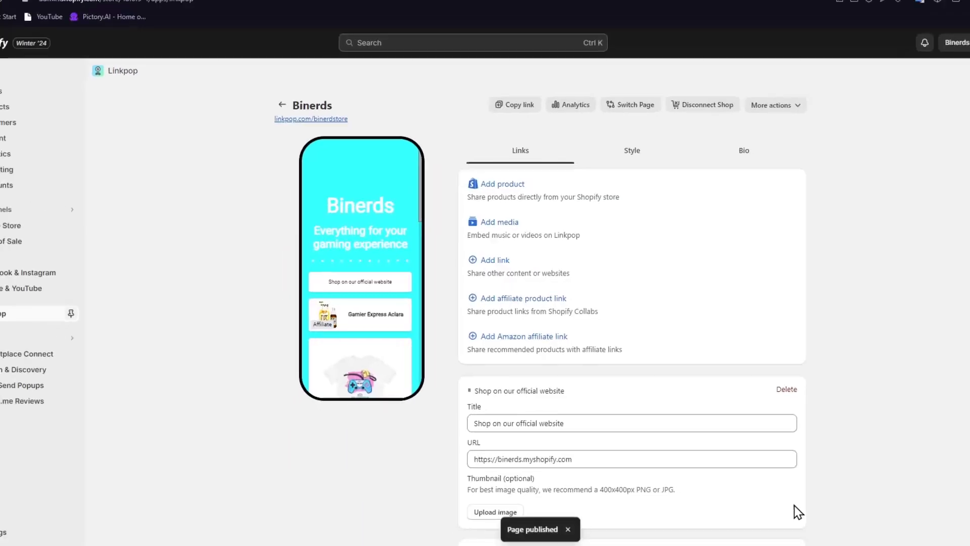
right_click(362, 134)
click(374, 142)
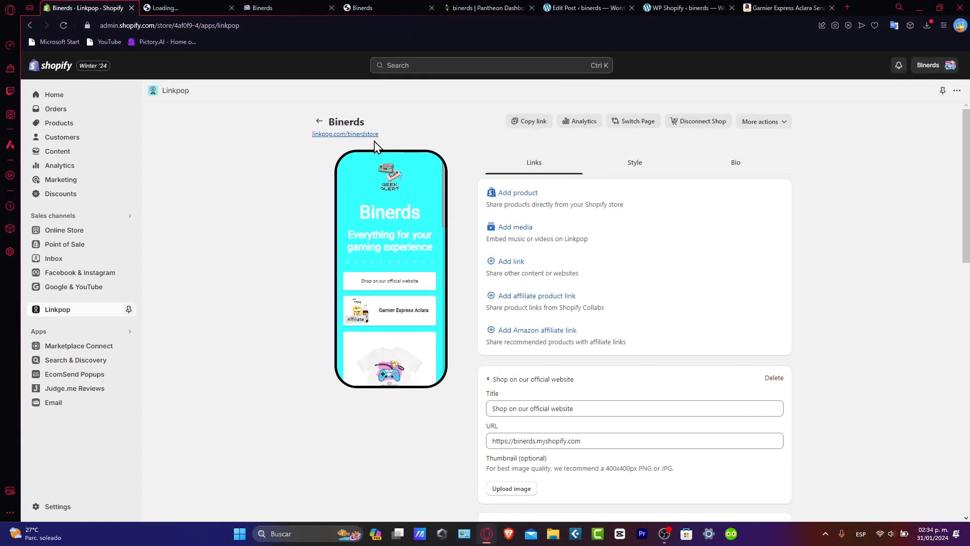
click(194, 8)
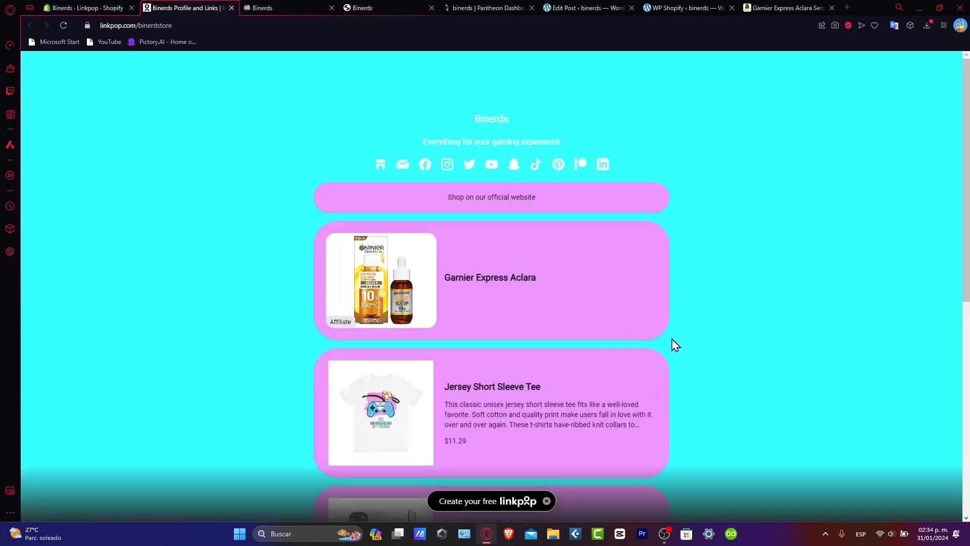
scroll(607, 371, down, 4)
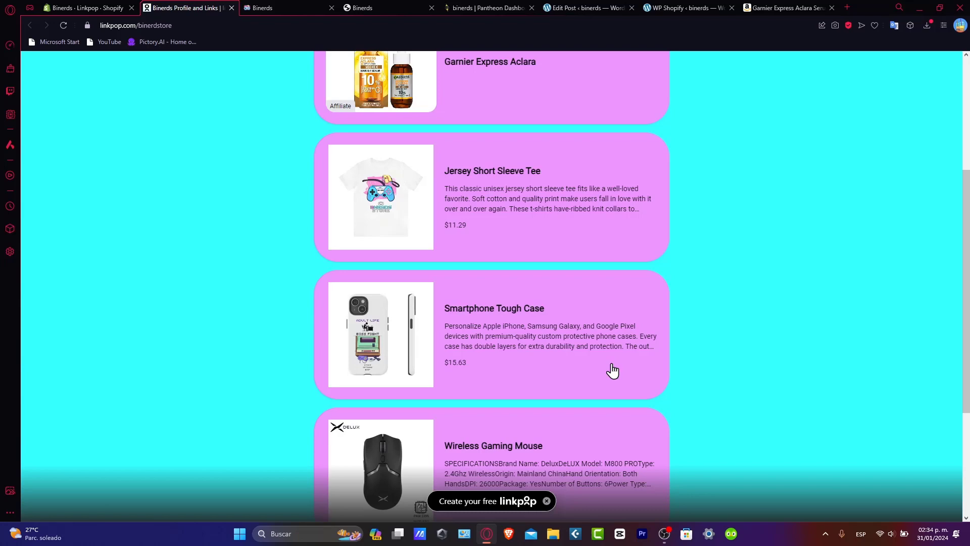
scroll(612, 371, down, 4)
scroll(613, 371, up, 8)
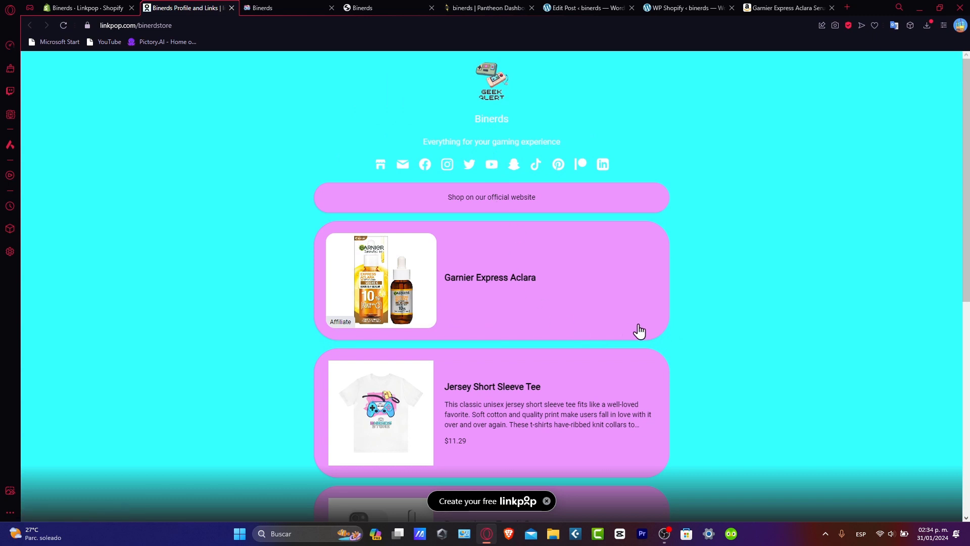
scroll(638, 330, down, 8)
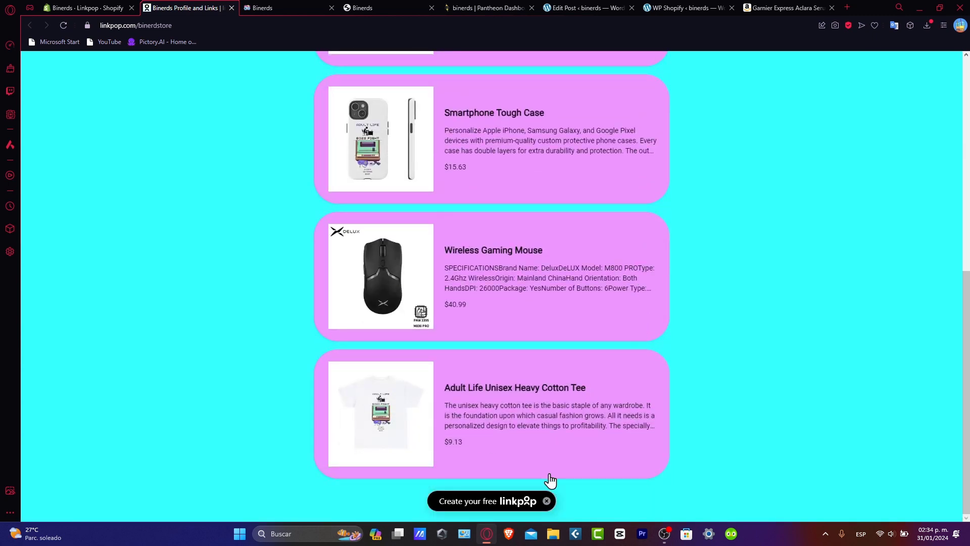
View the Adult Life tee's product details on the live Linkpop page, then close them.
click(404, 430)
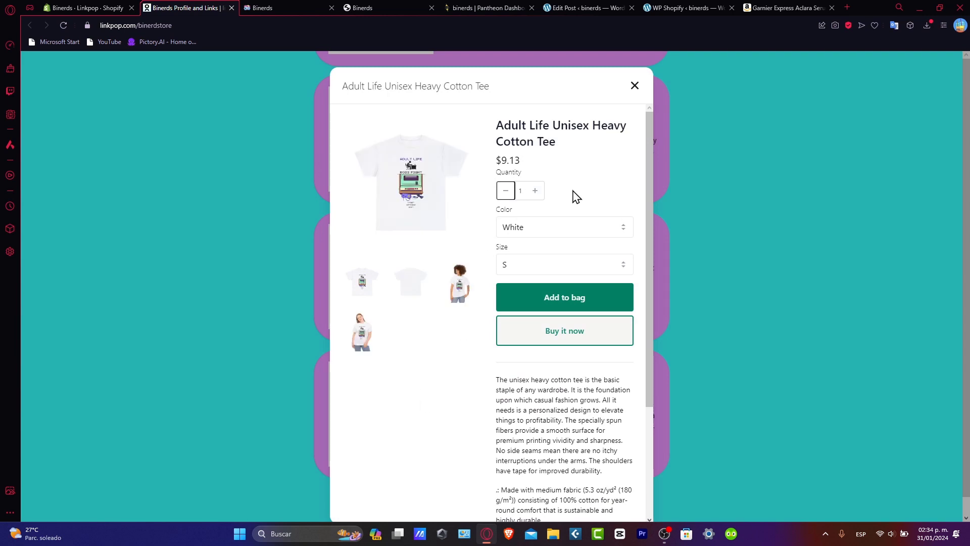
scroll(575, 201, down, 3)
scroll(574, 204, up, 3)
scroll(568, 361, down, 3)
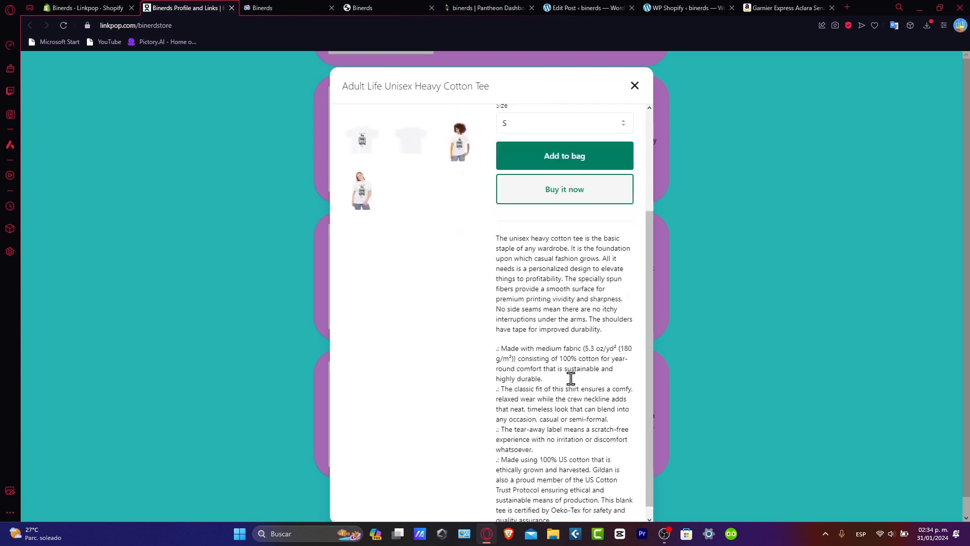
click(729, 223)
Browse the Wireless Gaming Mouse photos, including PAW3395 sensor and battery-life, then return to Shopify admin.
click(477, 303)
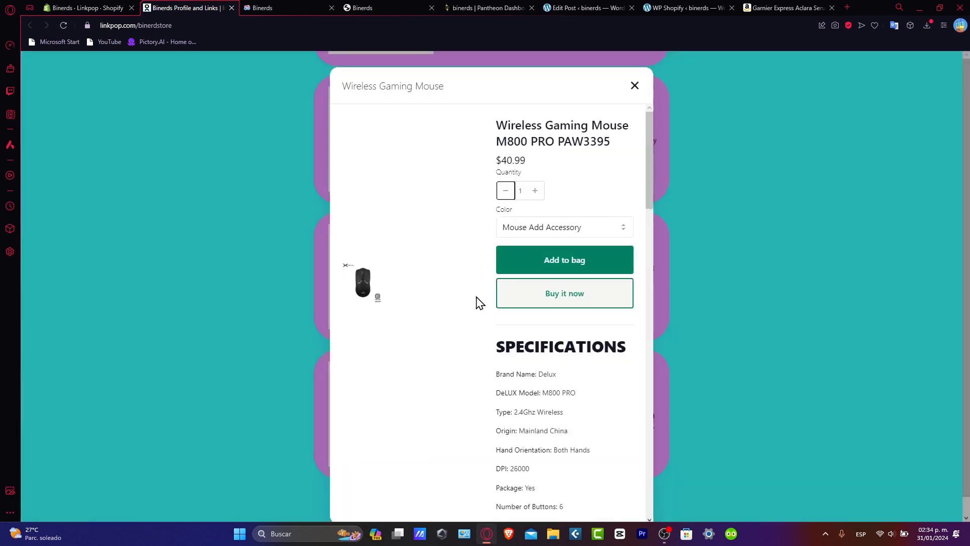
click(414, 301)
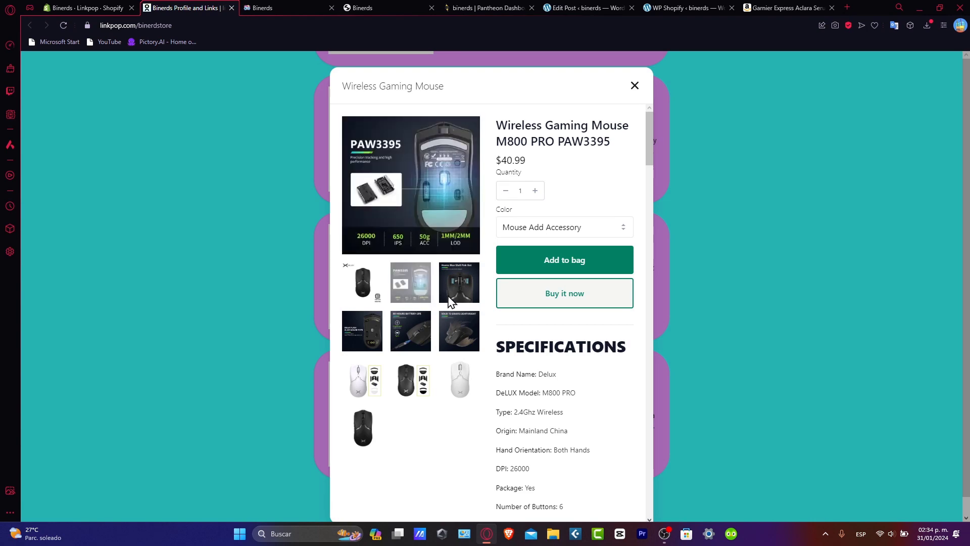
click(459, 288)
click(405, 326)
click(363, 330)
scroll(524, 388, down, 15)
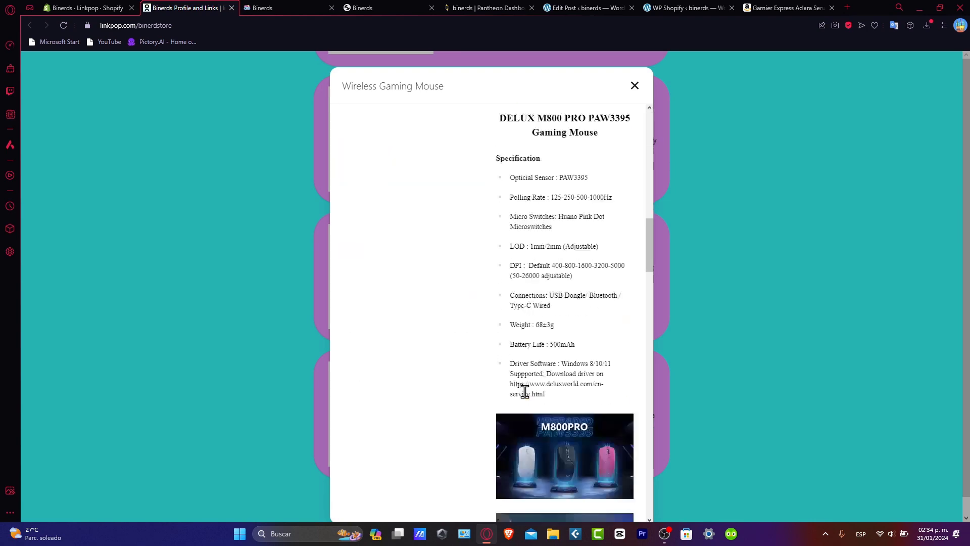
click(665, 327)
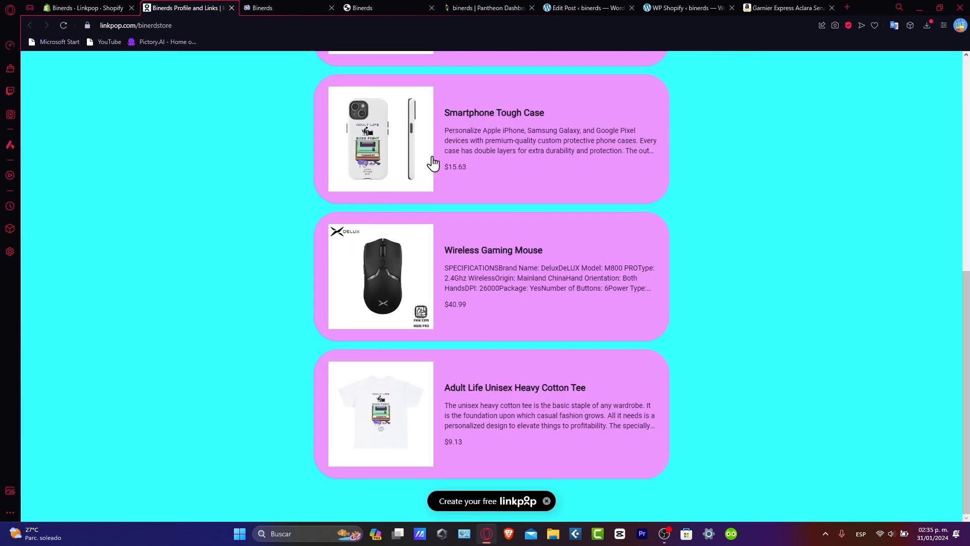
key(ctrl+Tab)
Open the Binerds page from the Linkpop page list and view its analytics.
click(104, 313)
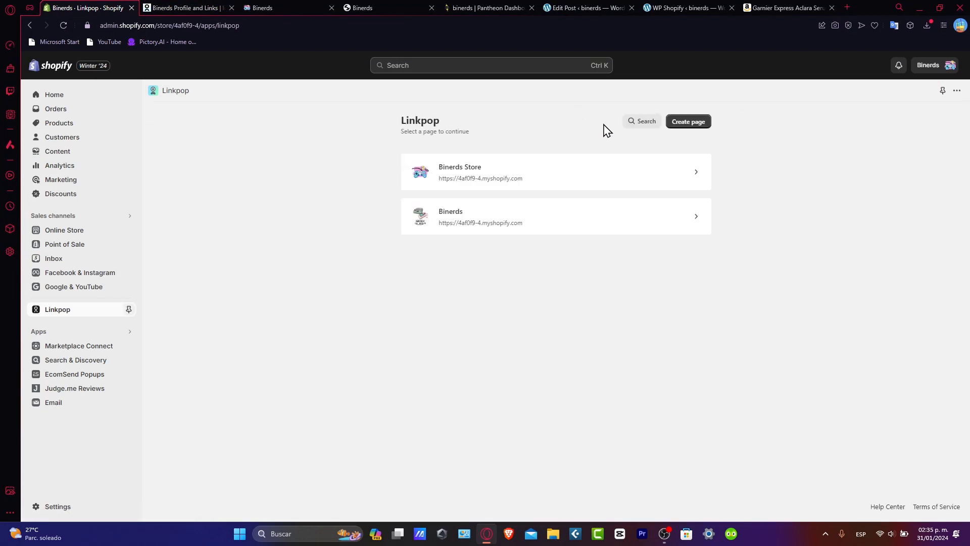
click(547, 216)
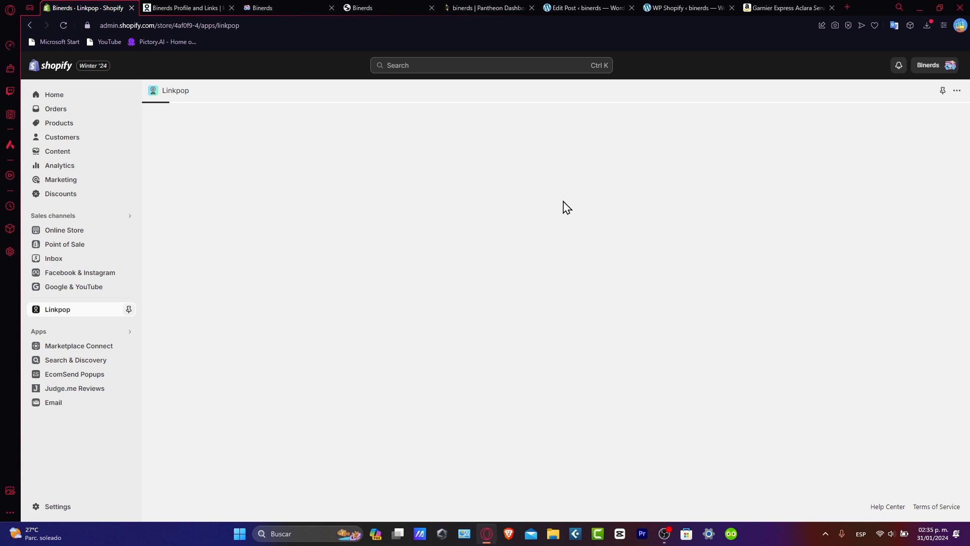
click(589, 123)
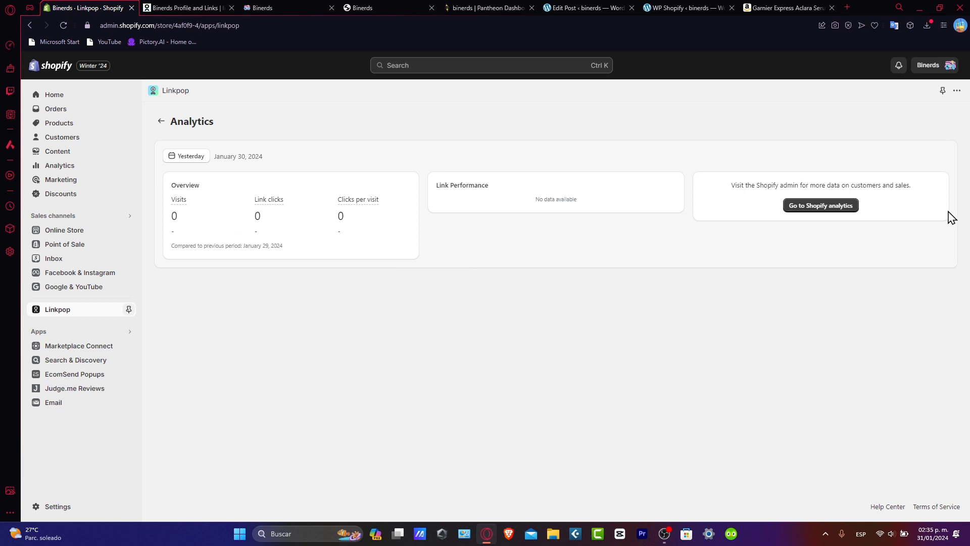
Go back through the Linkpop page list and reopen the Binerds page editor.
click(59, 317)
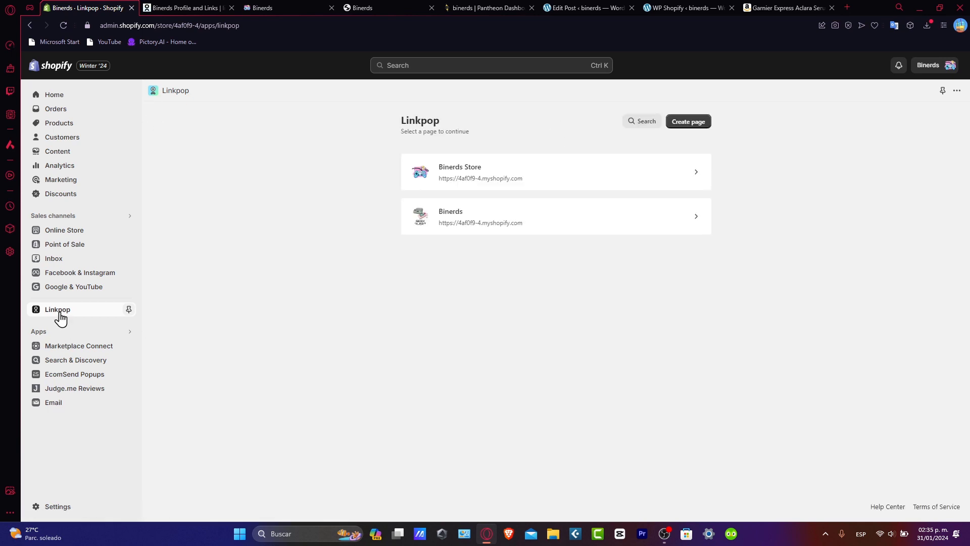
click(496, 223)
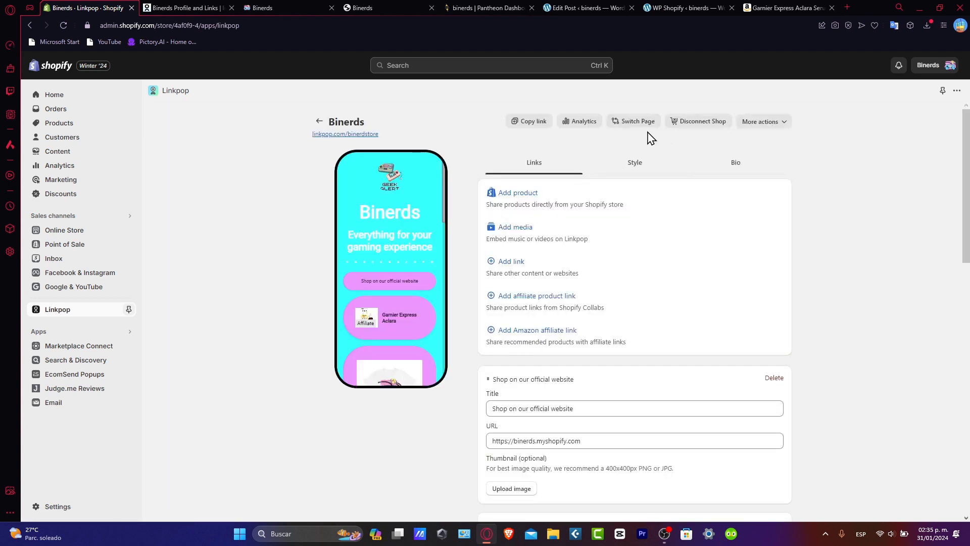
click(631, 122)
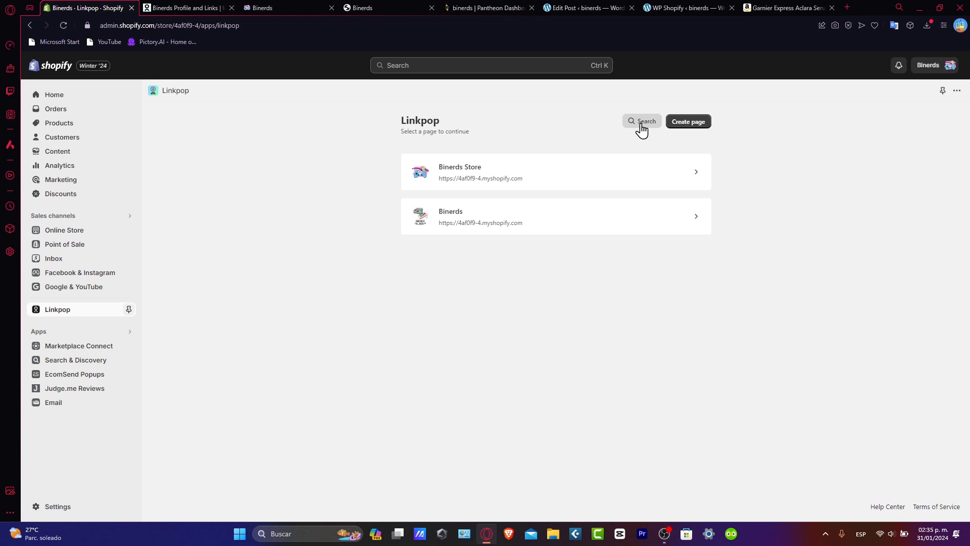
click(572, 224)
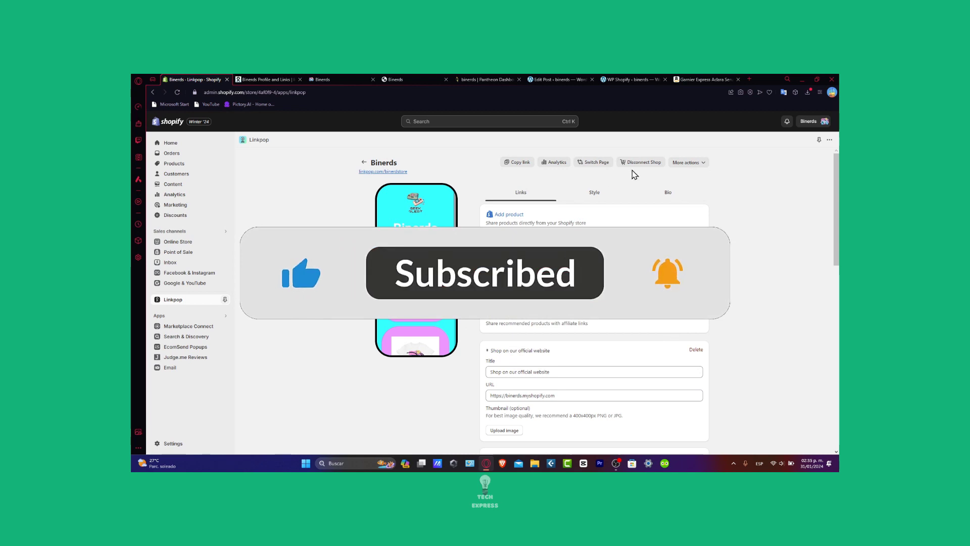
click(700, 162)
click(764, 251)
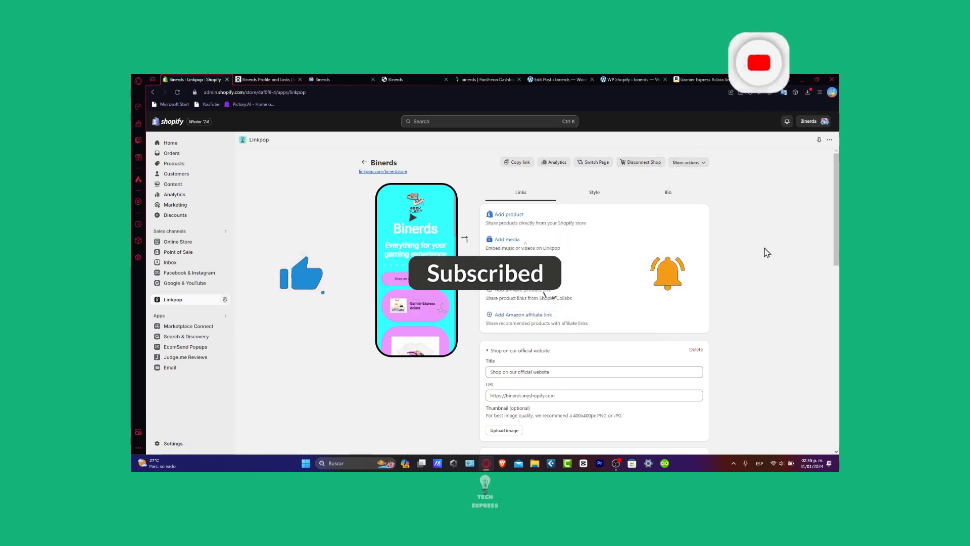
scroll(556, 273, down, 3)
scroll(447, 277, up, 3)
scroll(446, 277, down, 3)
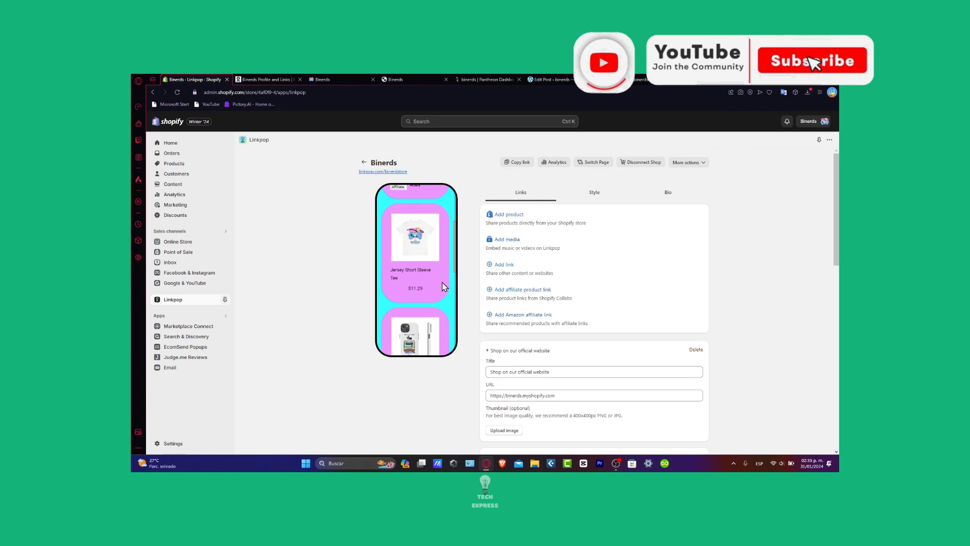
scroll(442, 290, up, 3)
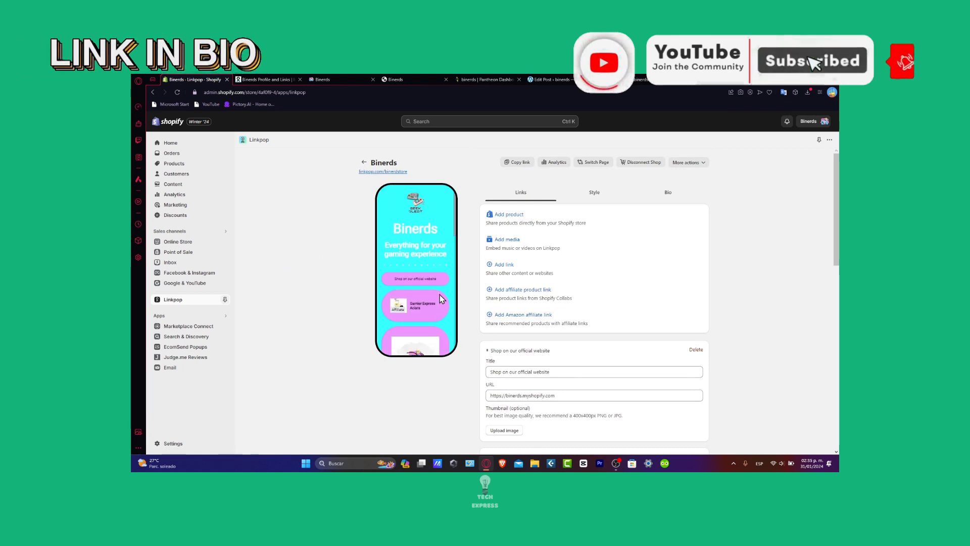